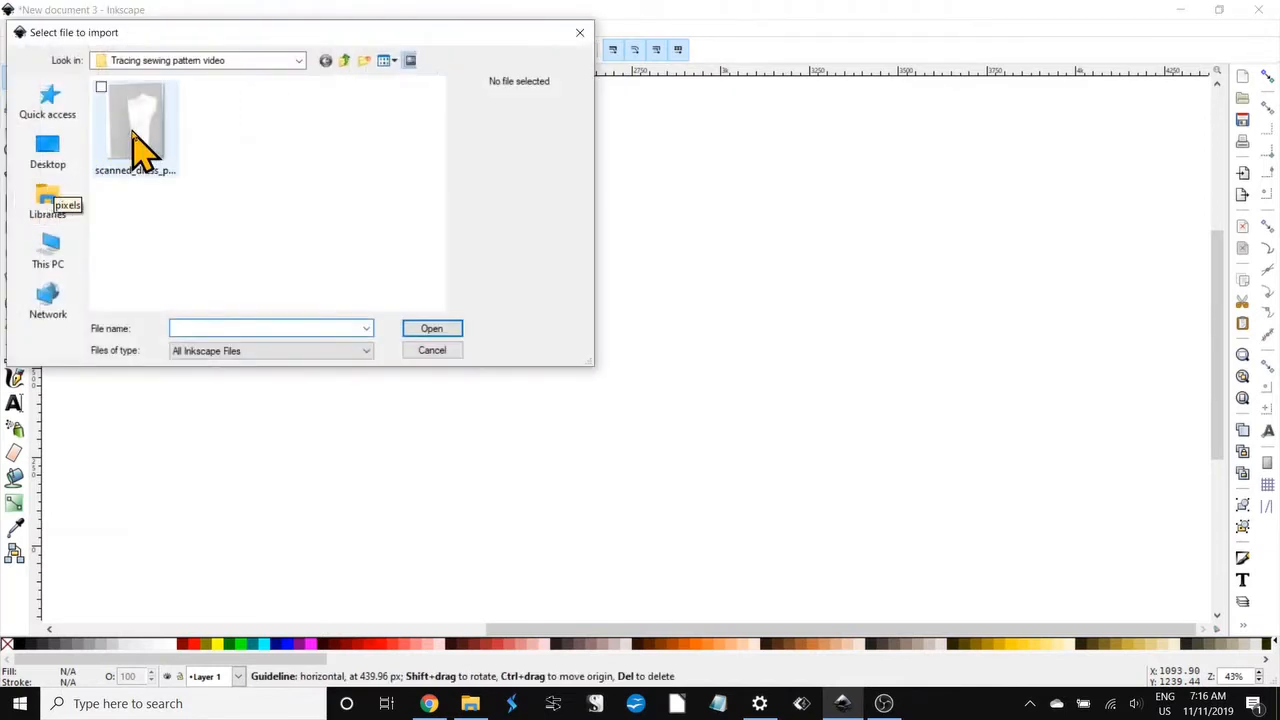
- Import scanned_dress_pattern1.jpg as an embedded image, taking the DPI from the file and using the None (auto) rendering mode
left_click(135, 140)
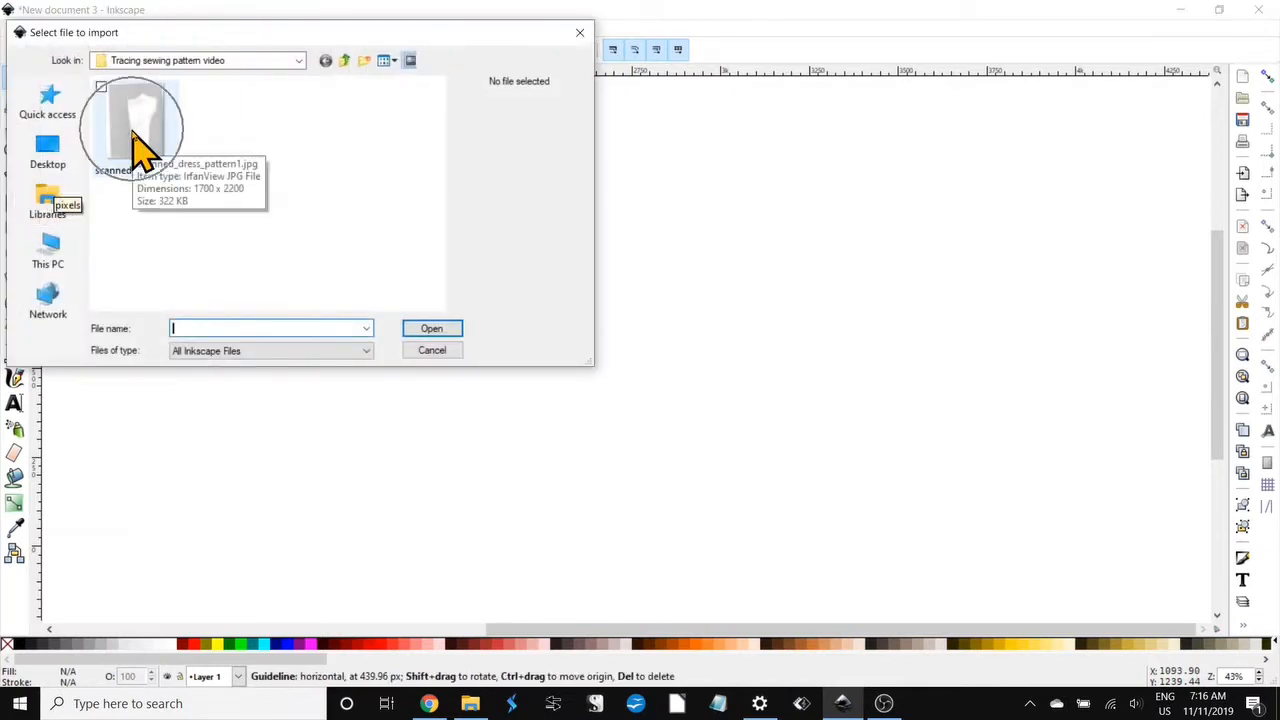
left_click(447, 331)
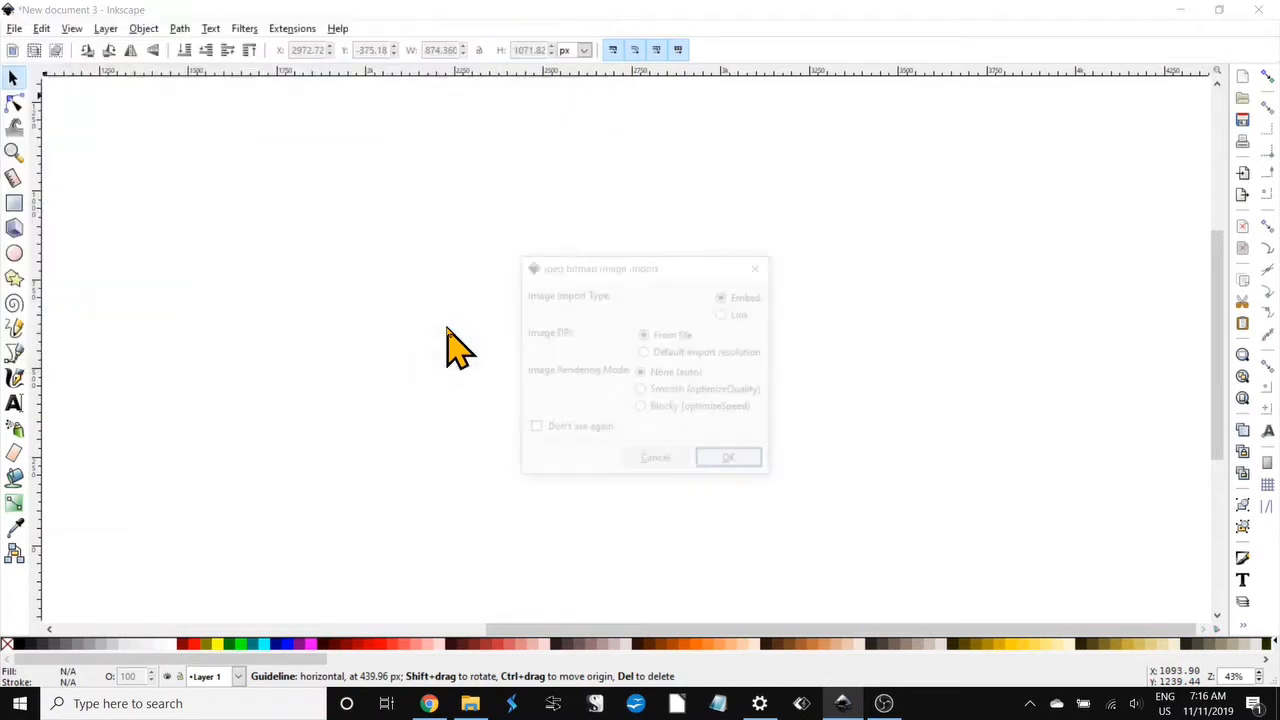
left_click(733, 463)
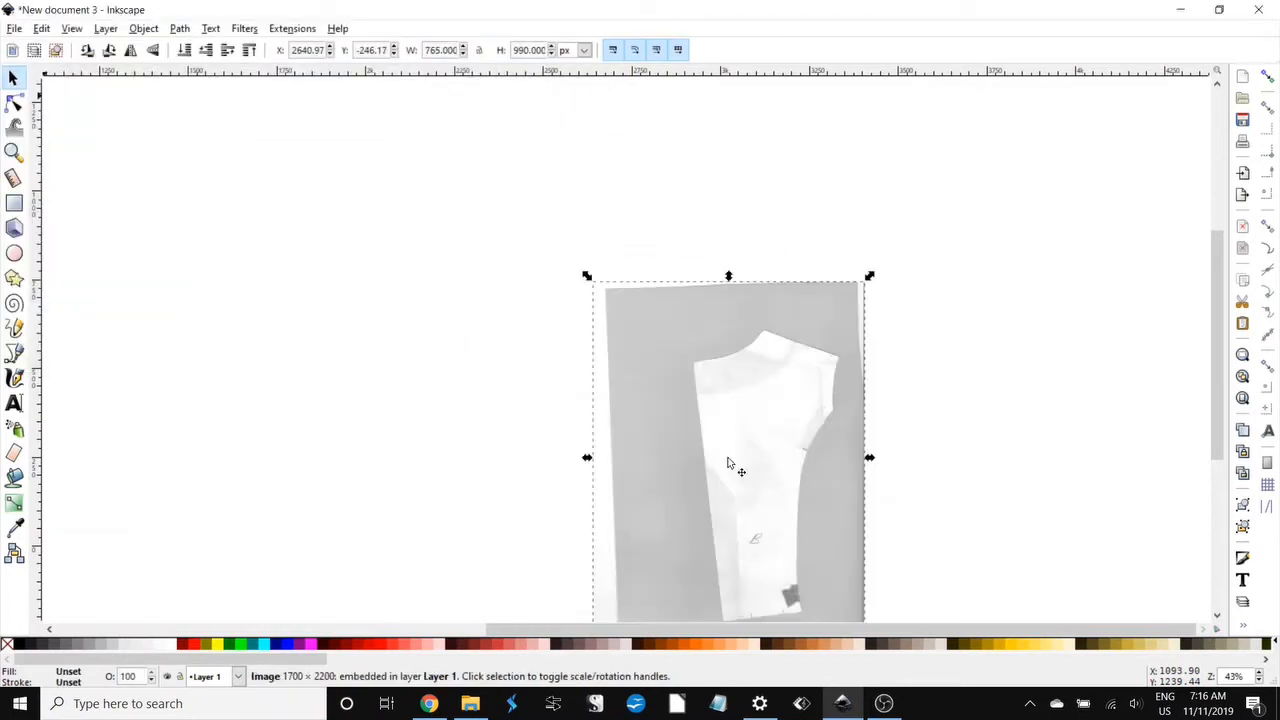
- Place a vertical guide at about 2962 px over the pattern and rotate the scan clockwise until the piece's long straight edge is near vertical
key("3")
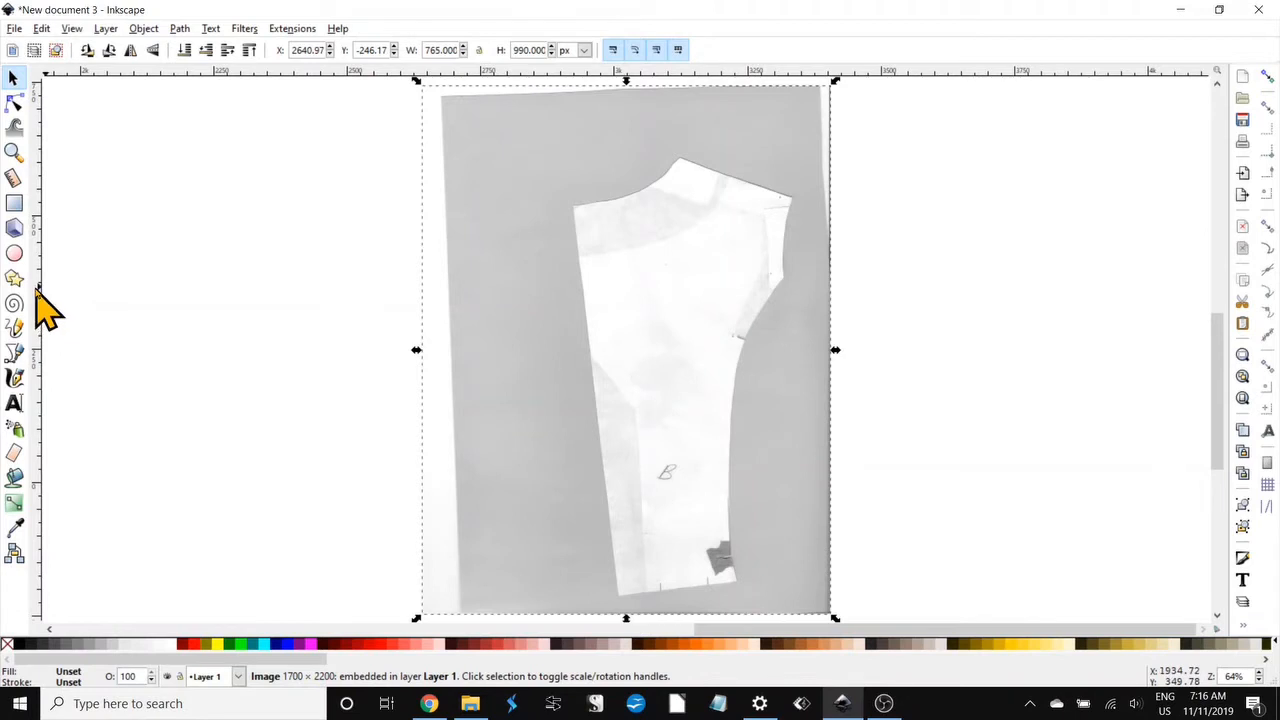
left_click_drag(38, 295, 594, 352)
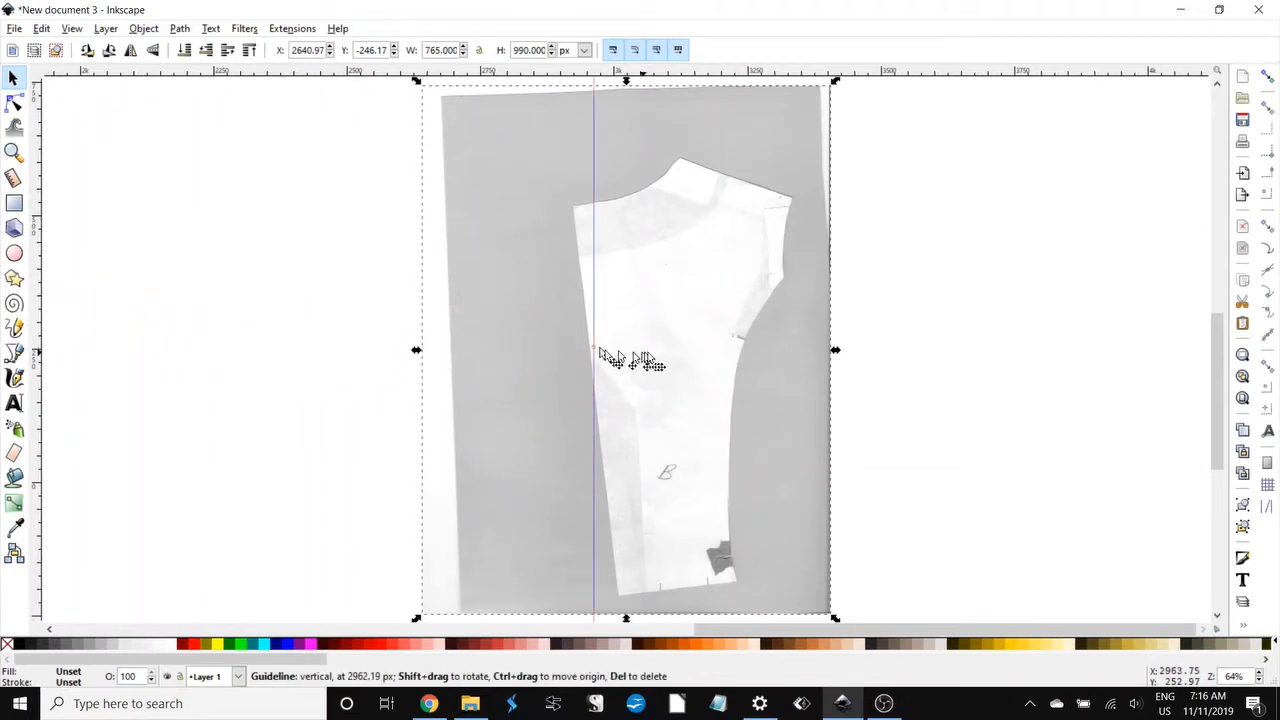
left_click(764, 135)
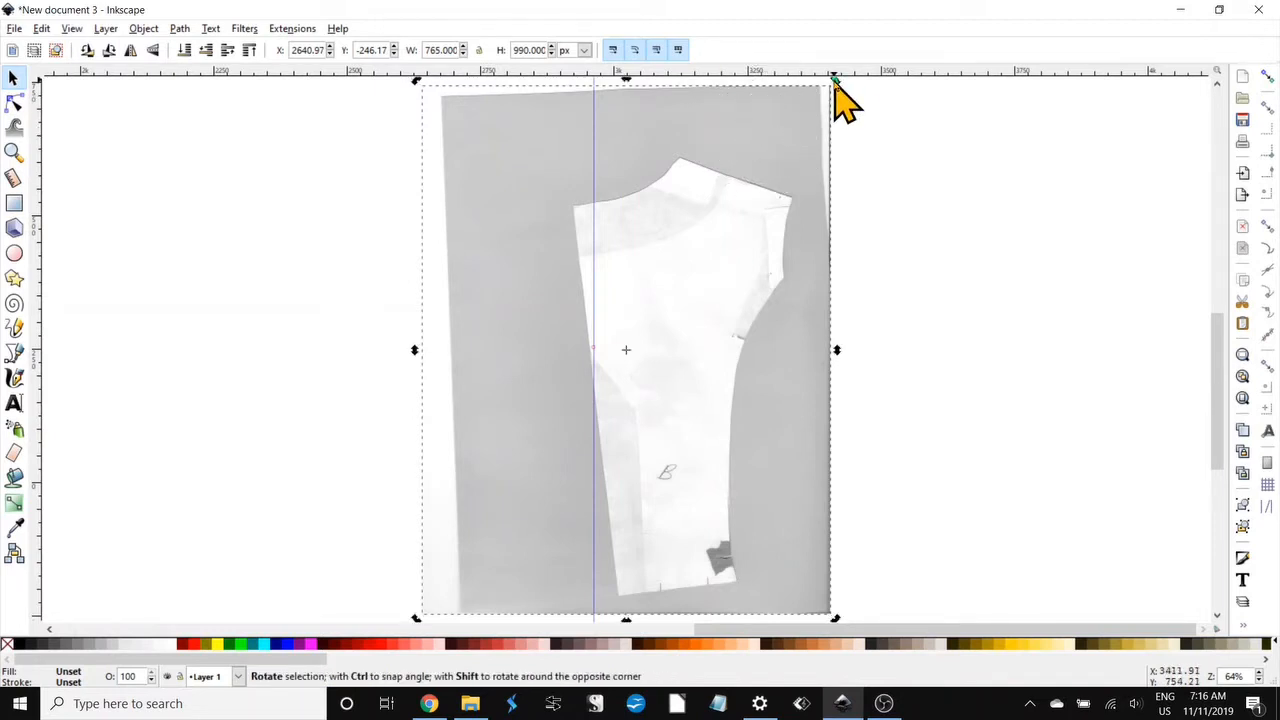
left_click_drag(892, 110, 871, 164)
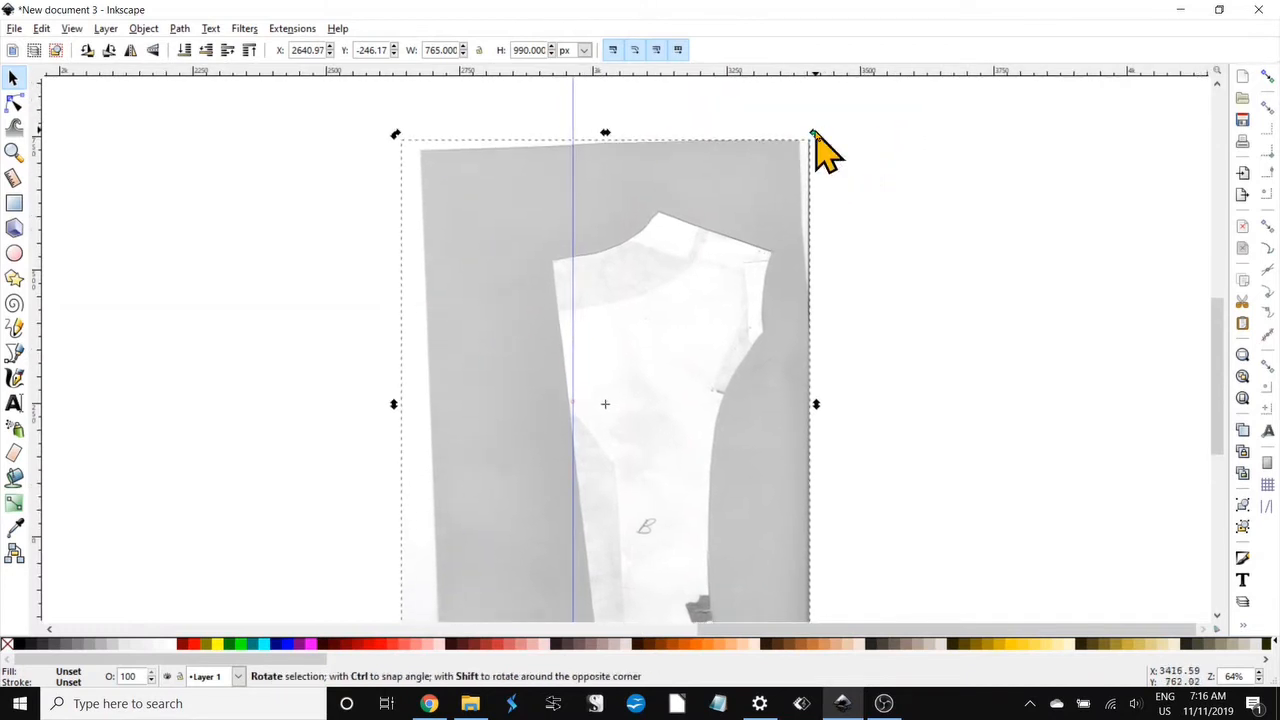
left_click_drag(814, 131, 844, 155)
left_click_drag(784, 286, 765, 157)
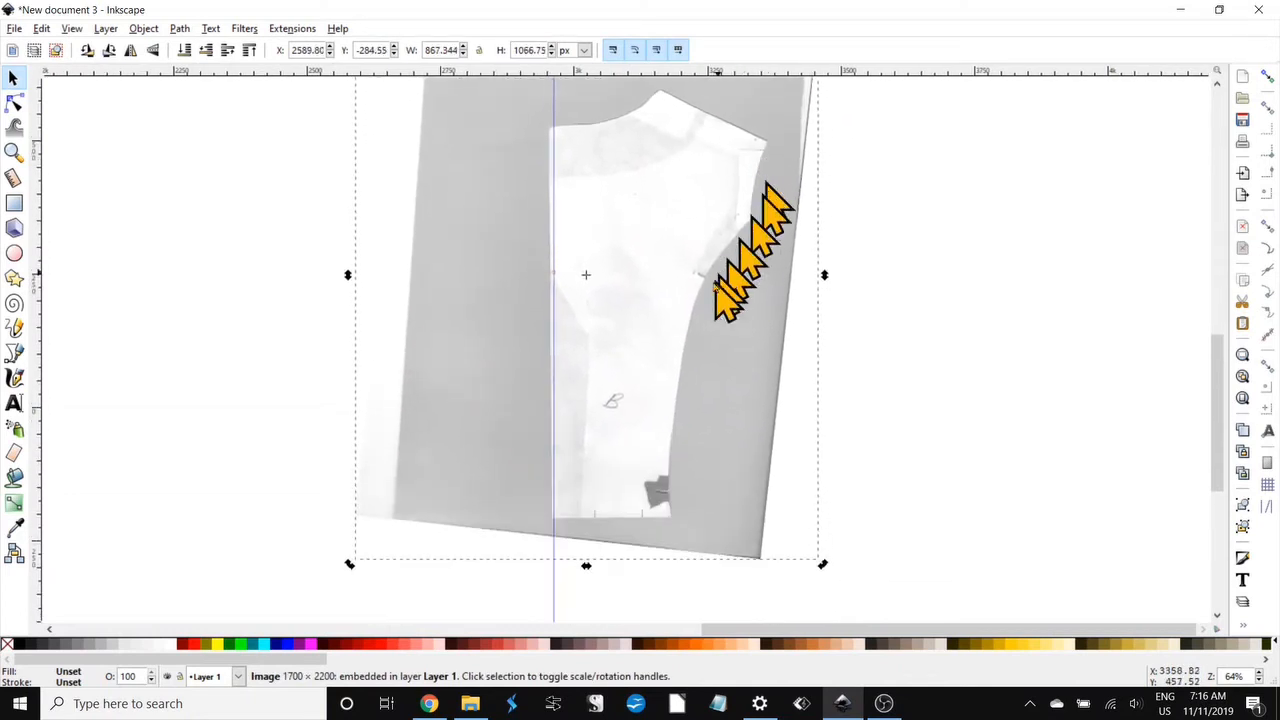
- Move the scan against the vertical guide, fine-rotate it and nudge it left so the pattern's straight edge lies on the guide
left_click_drag(665, 320, 676, 319)
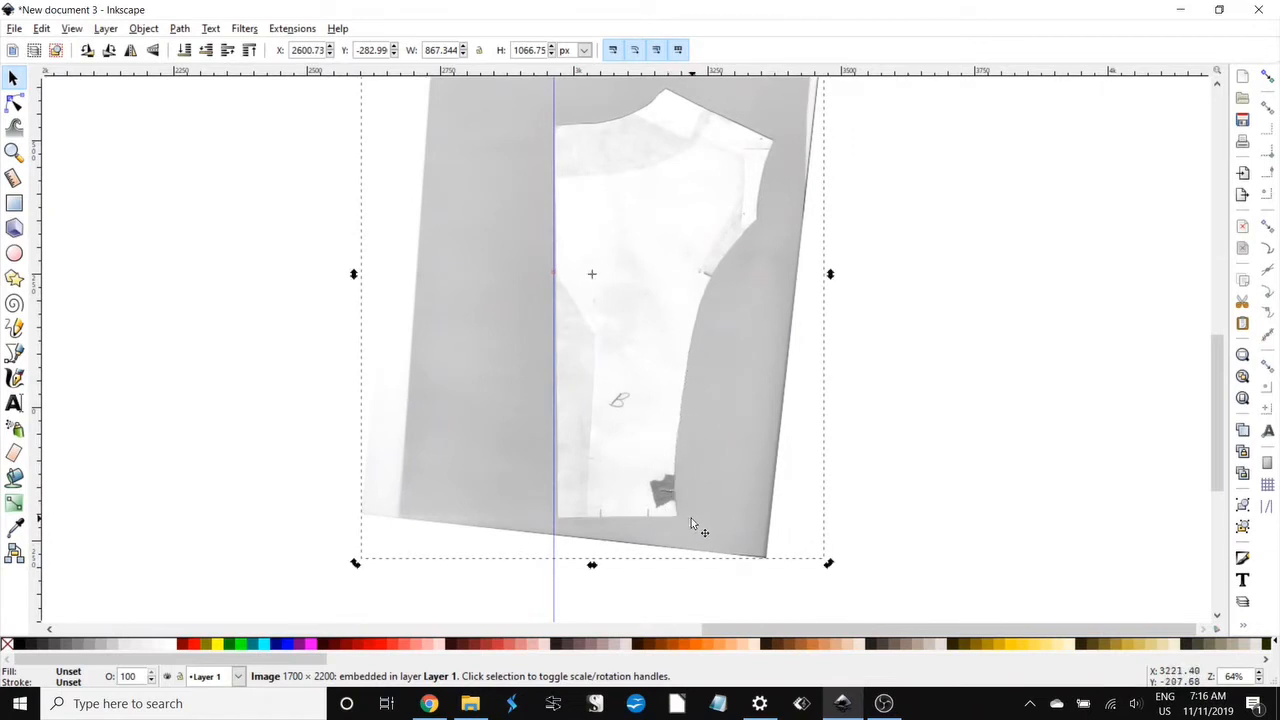
key("alt+bracketright")
key("alt+bracketright")
key("alt+bracketright")
key("alt+bracketright")
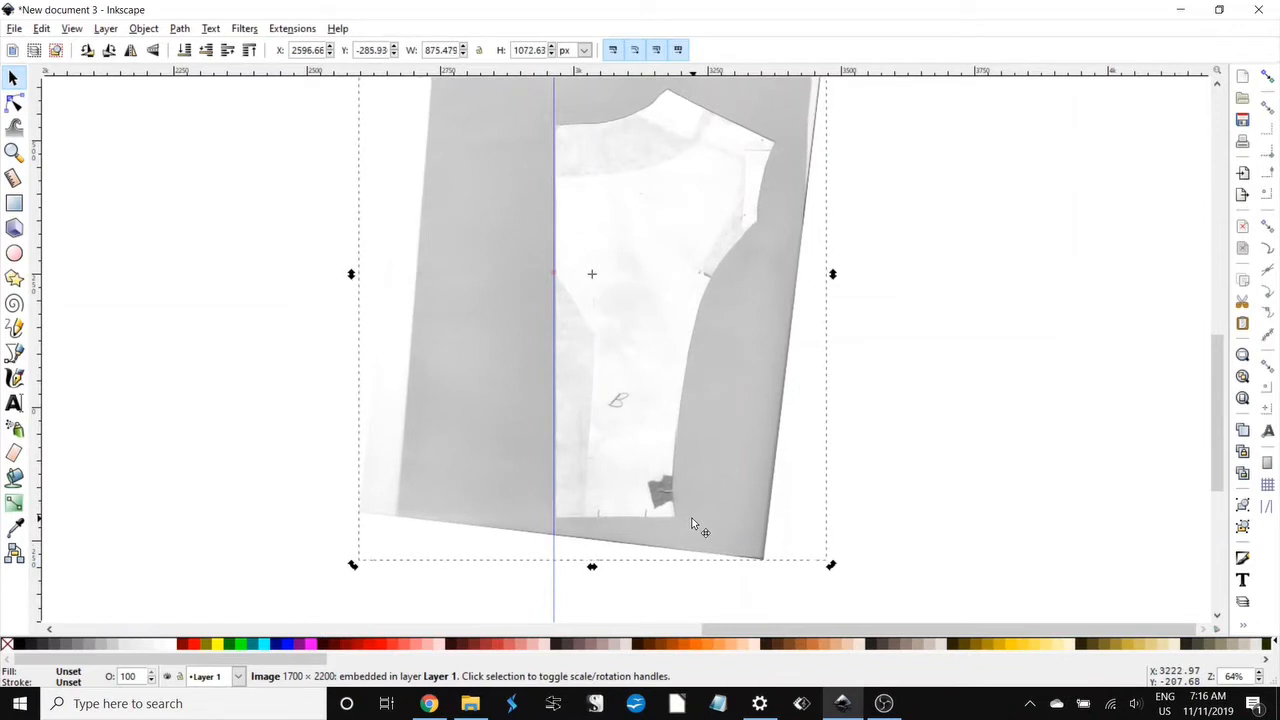
key("alt+Left")
key("alt+Left")
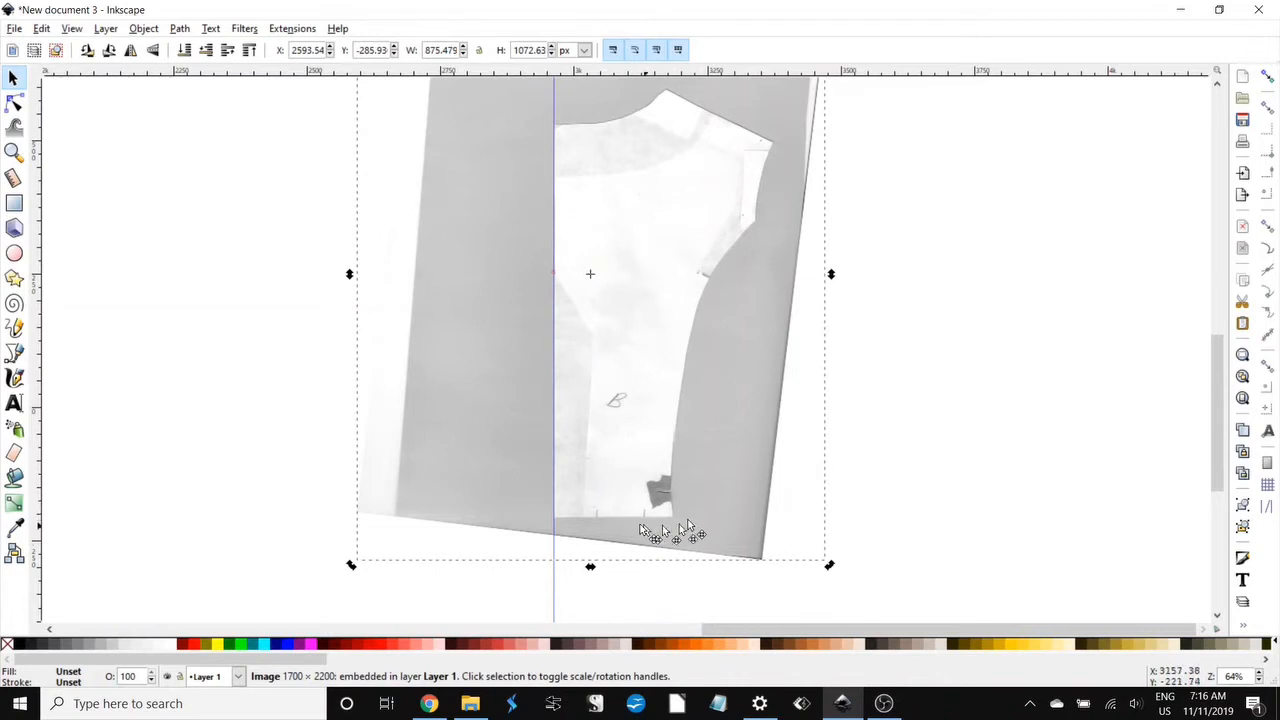
- Check the straight edge against the guide at the pattern's bottom and neckline, and nudge the scan slightly left to align it
scroll(537, 518, "up", 2)
scroll(539, 512, "up", 1)
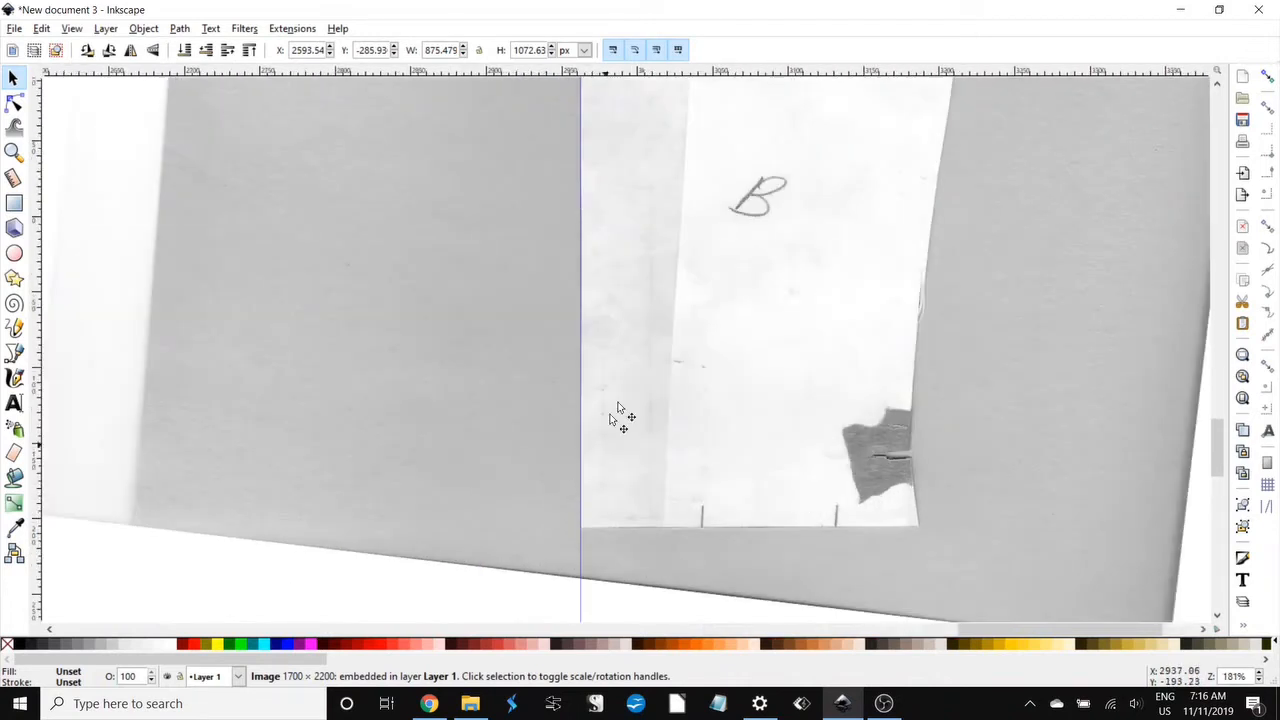
scroll(620, 412, "up", 5)
left_click_drag(648, 192, 608, 533)
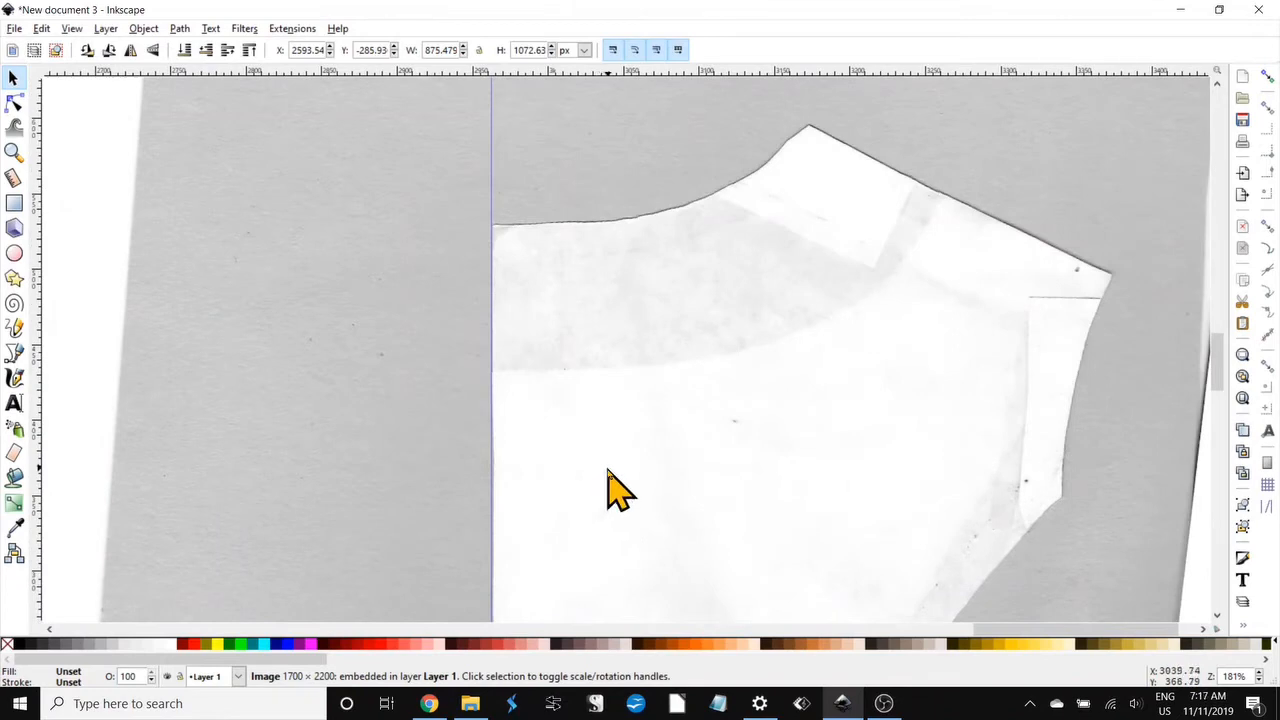
key("alt+Left")
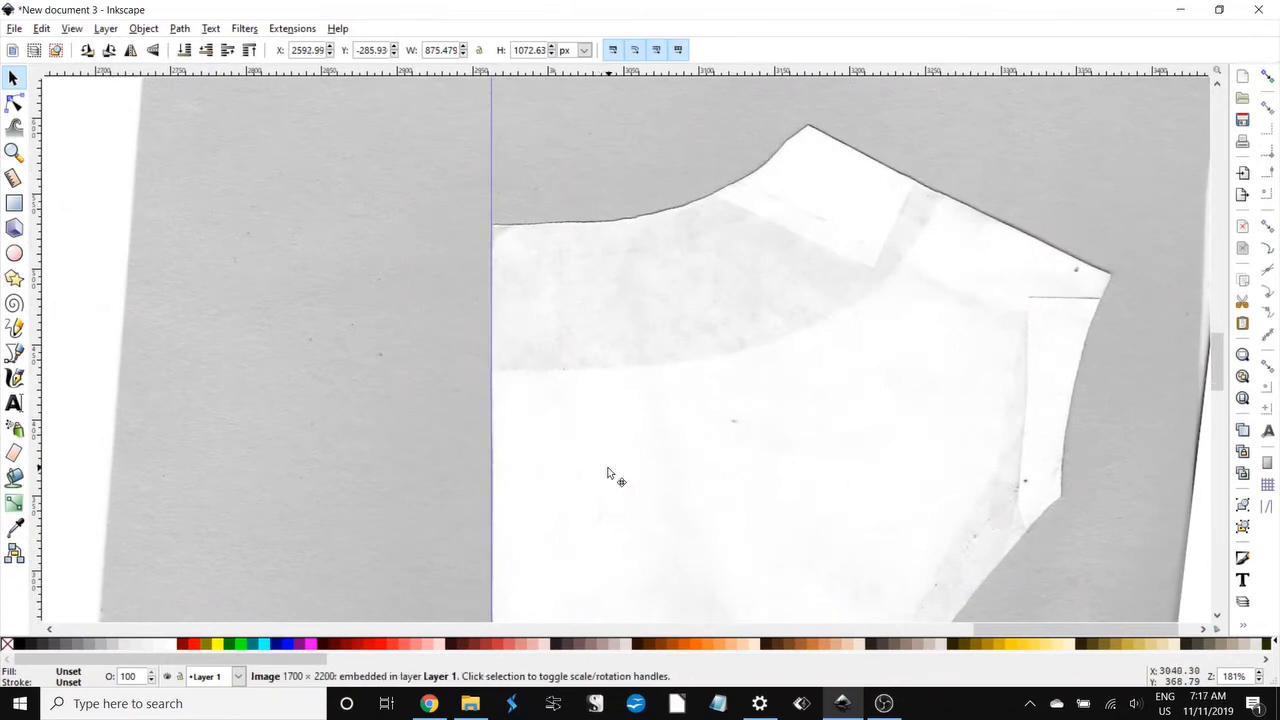
- Place horizontal guides at the neckline's corner on the vertical guide and along the pattern's bottom edge at about -206 px
left_click(598, 72)
left_click_drag(598, 70, 490, 226)
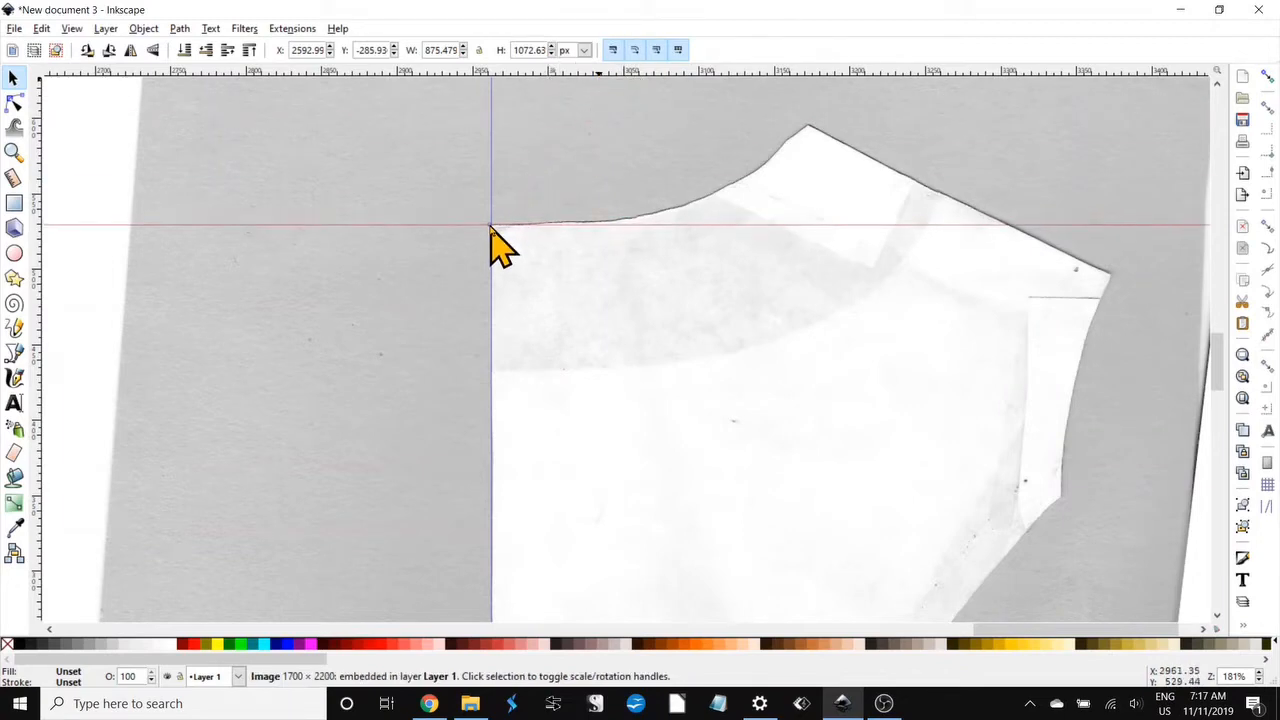
scroll(516, 321, "down", 15)
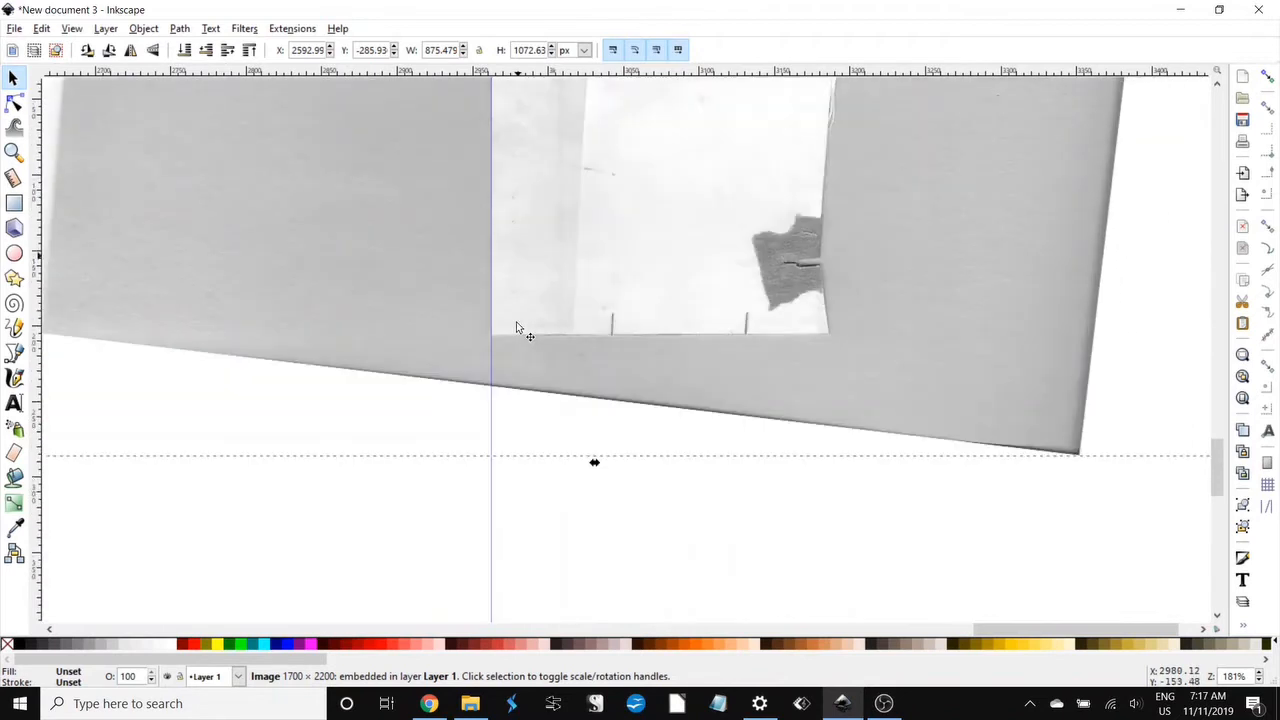
left_click(520, 72)
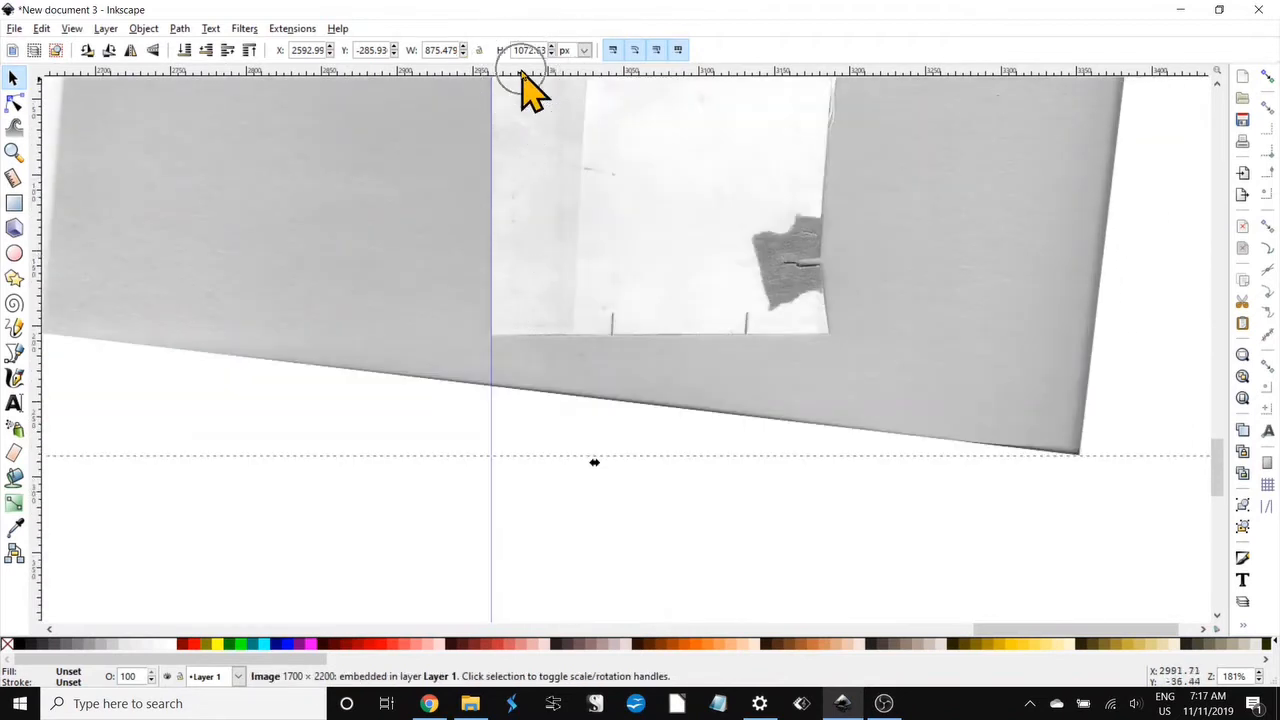
left_click_drag(521, 75, 490, 340)
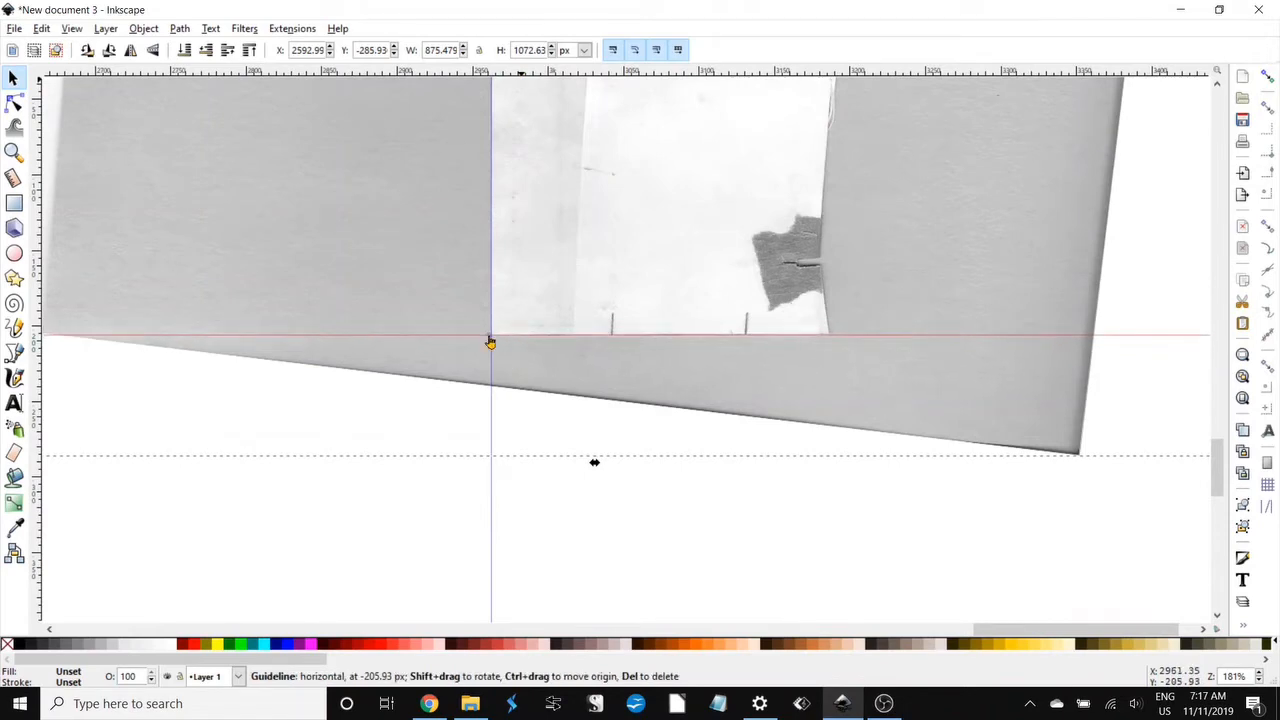
- Enable snapping for nodes and paths, path intersections and guides
key("3")
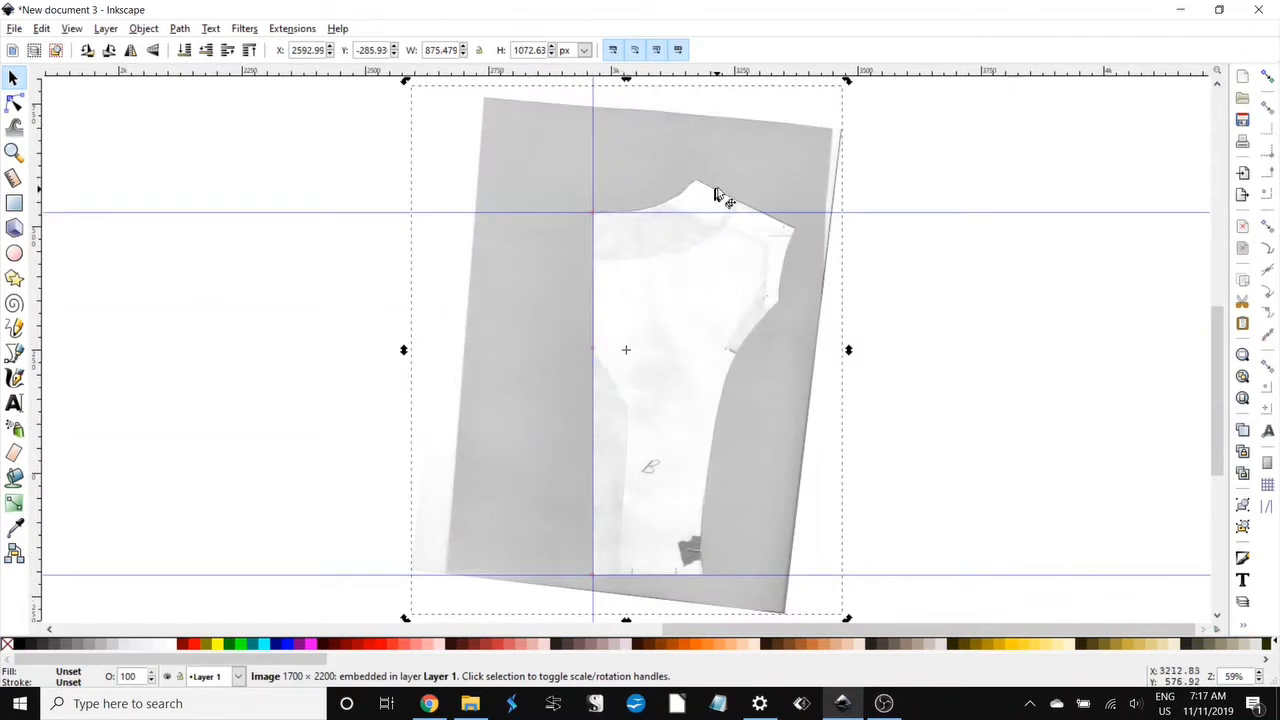
scroll(715, 192, "up", 3)
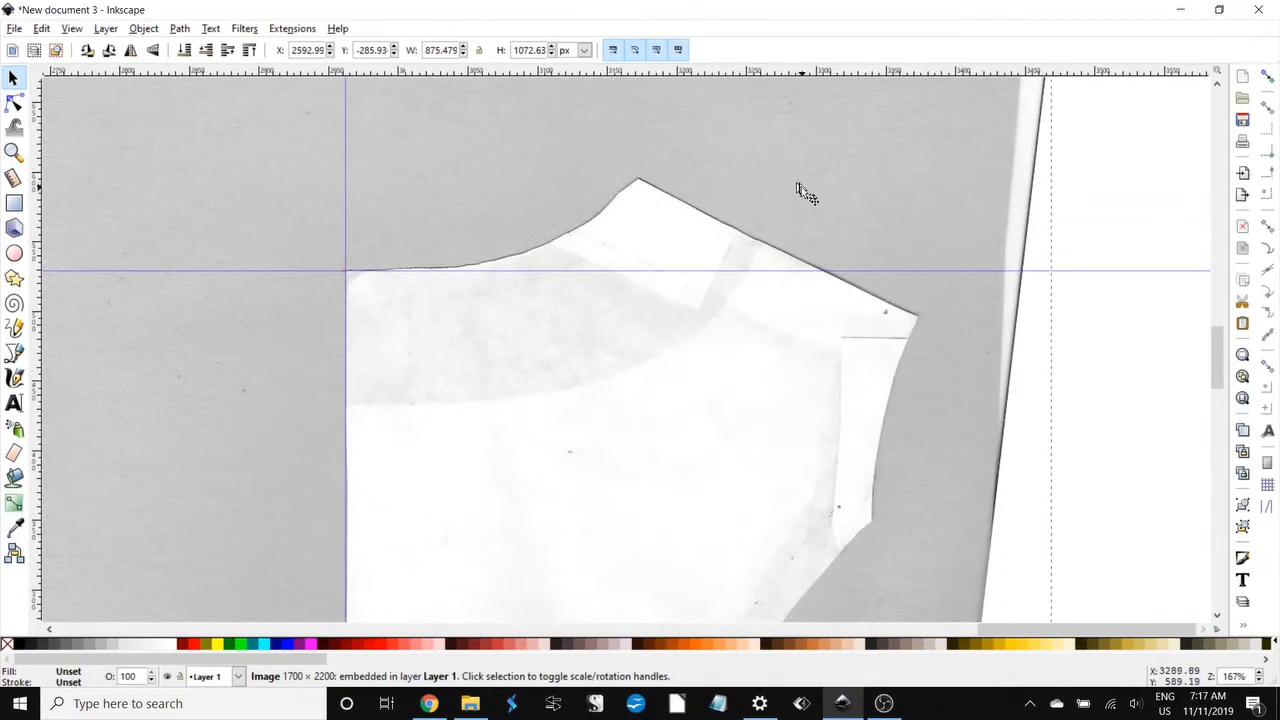
left_click(1265, 79)
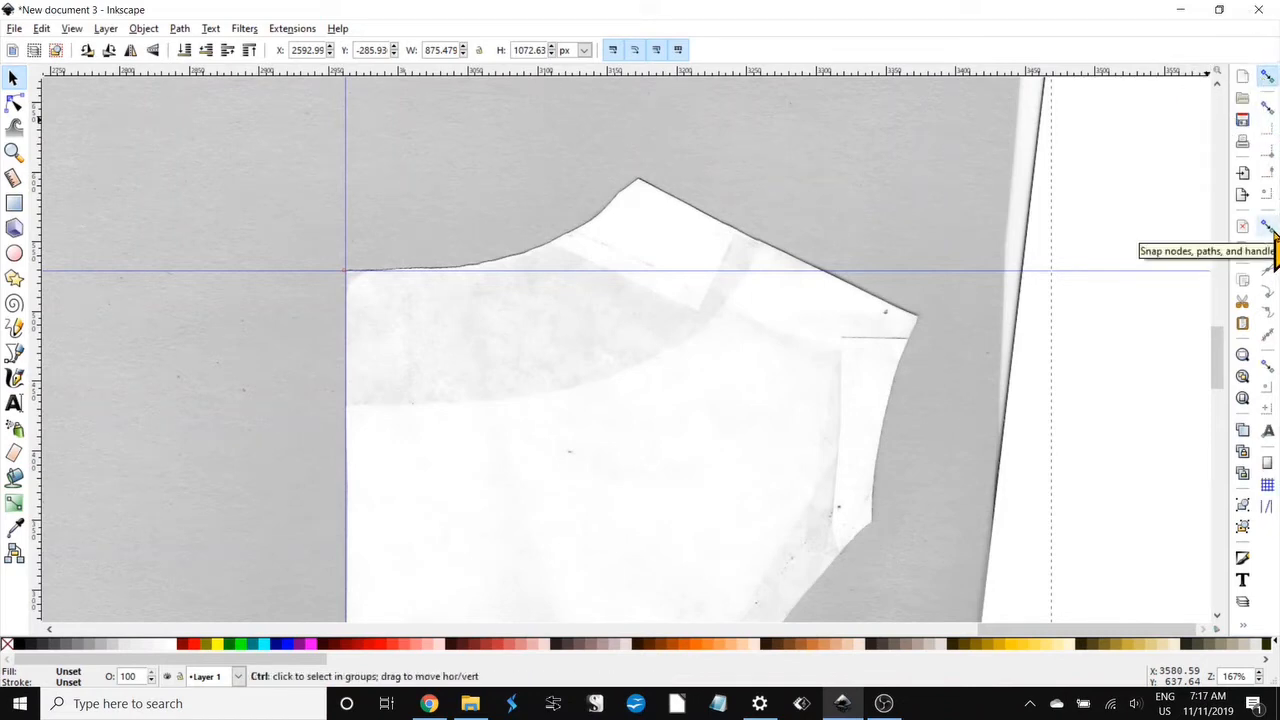
left_click(1268, 230)
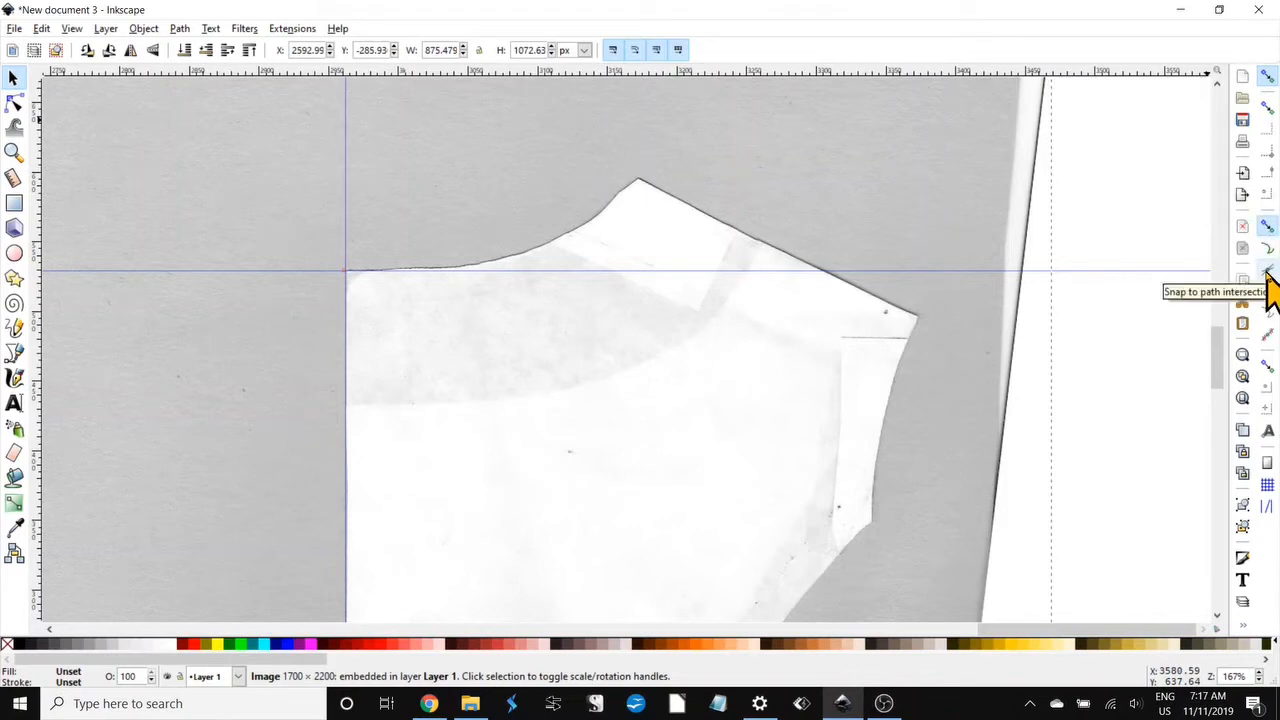
left_click(1268, 272)
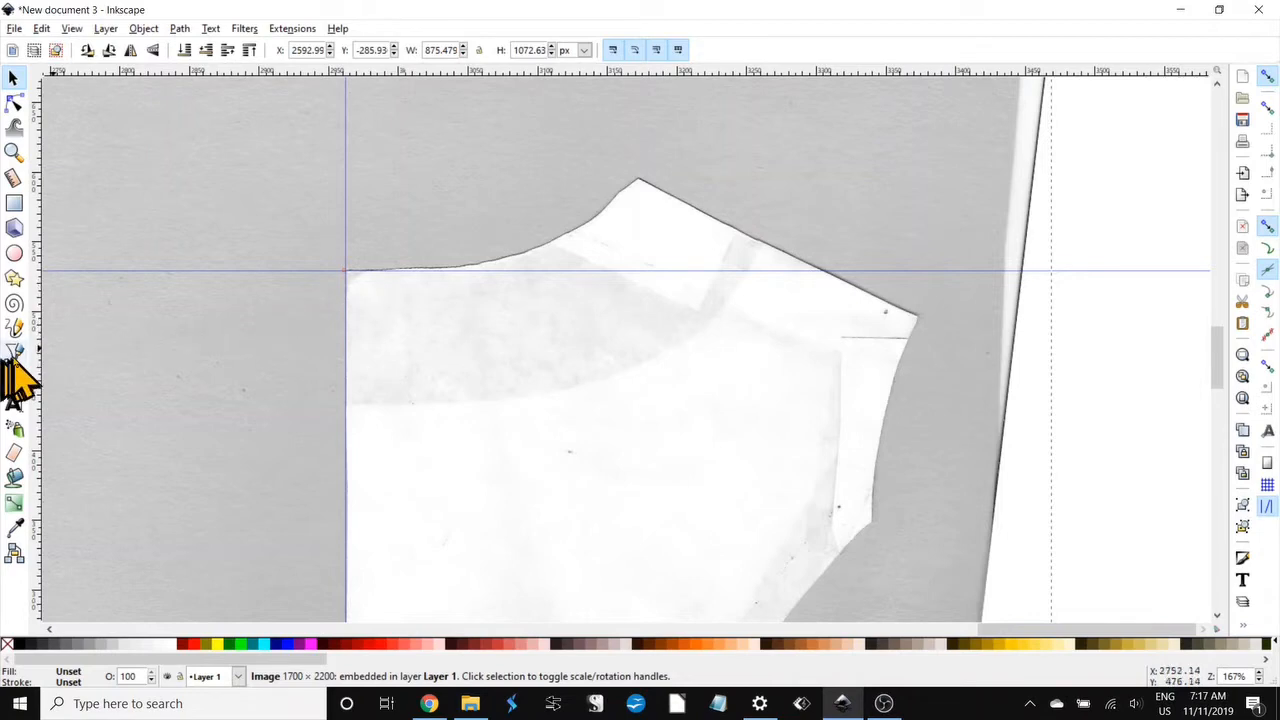
- Start a Bezier path at the upper guide intersection and trace the neckline with straight segments up to the shoulder's neck point
key("ctrl")
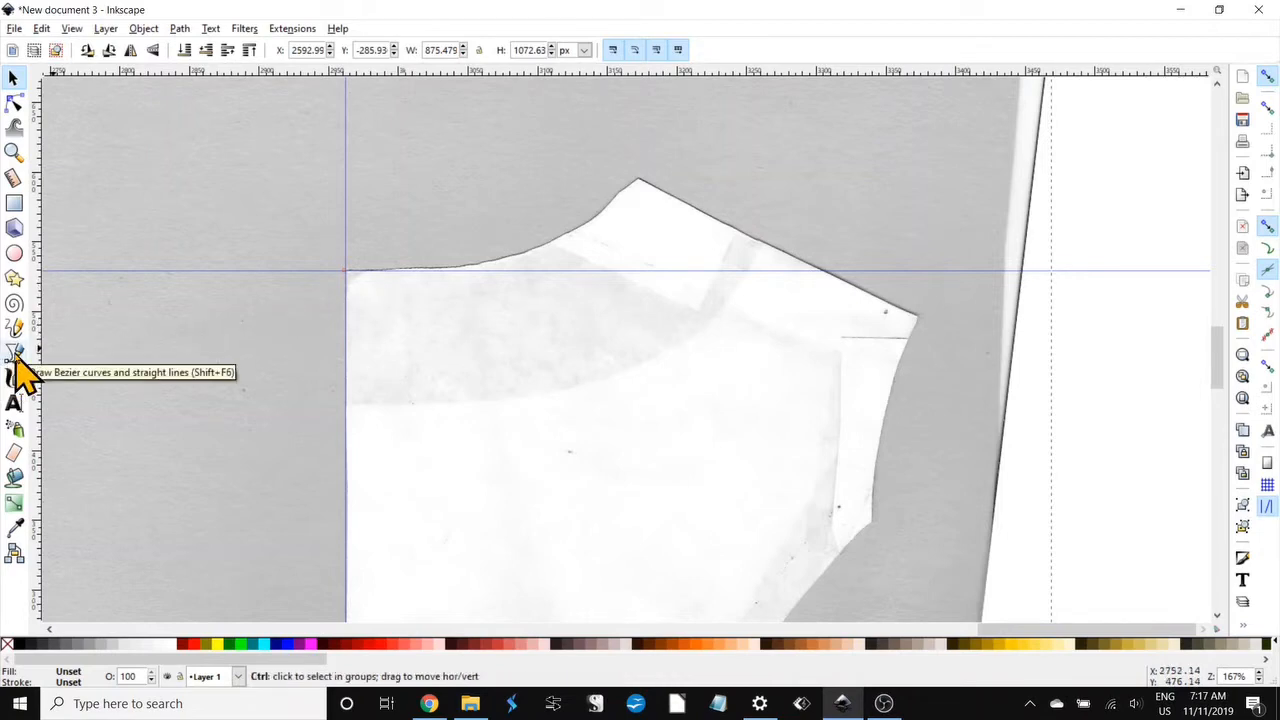
left_click(14, 358)
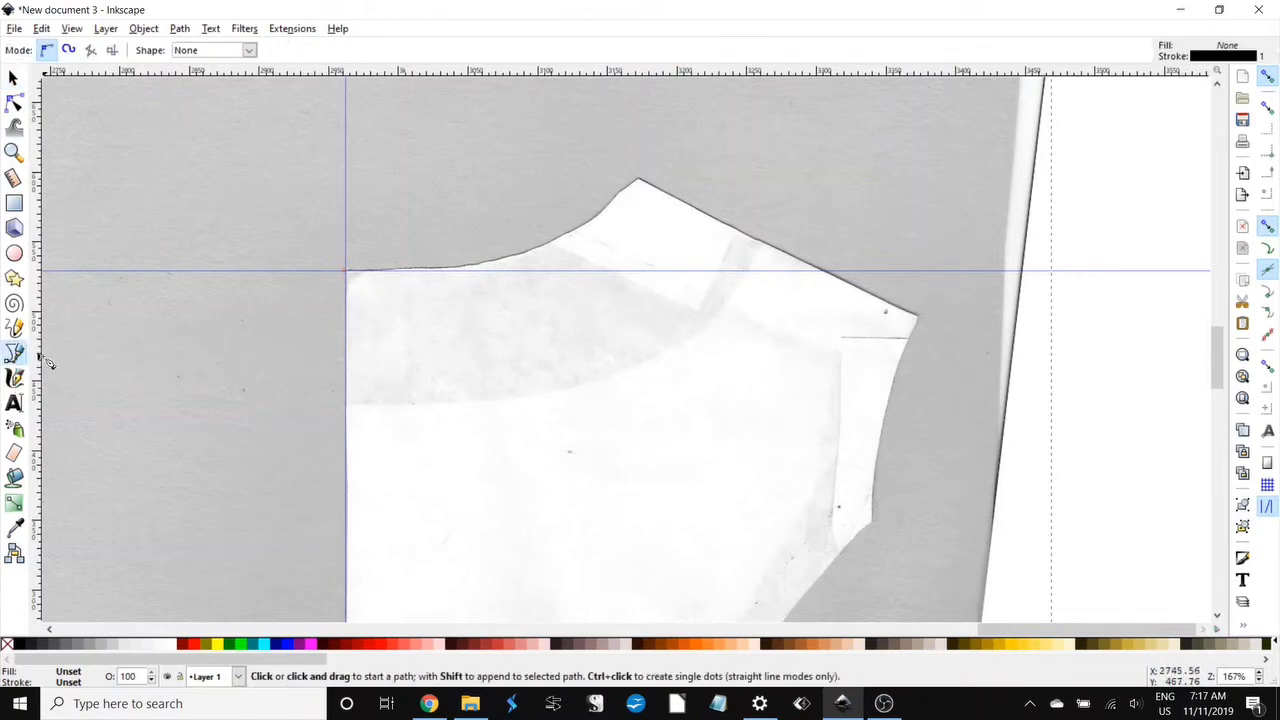
left_click(347, 272)
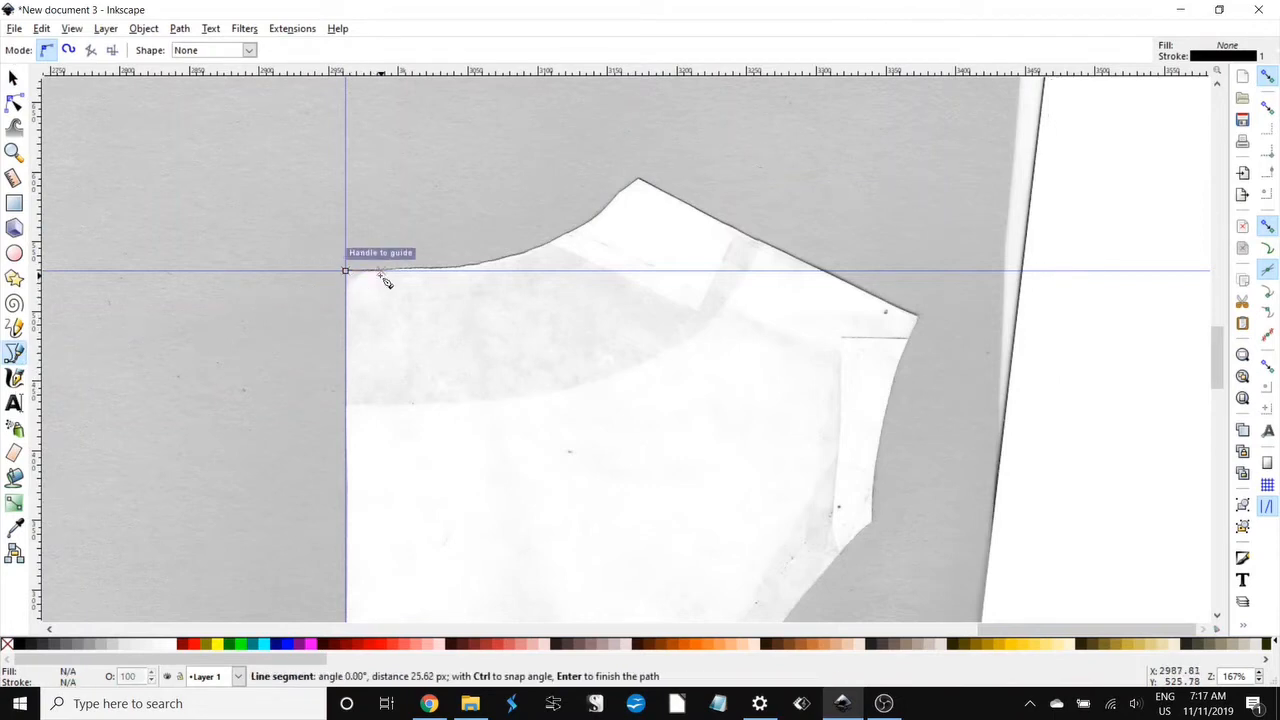
left_click(536, 250)
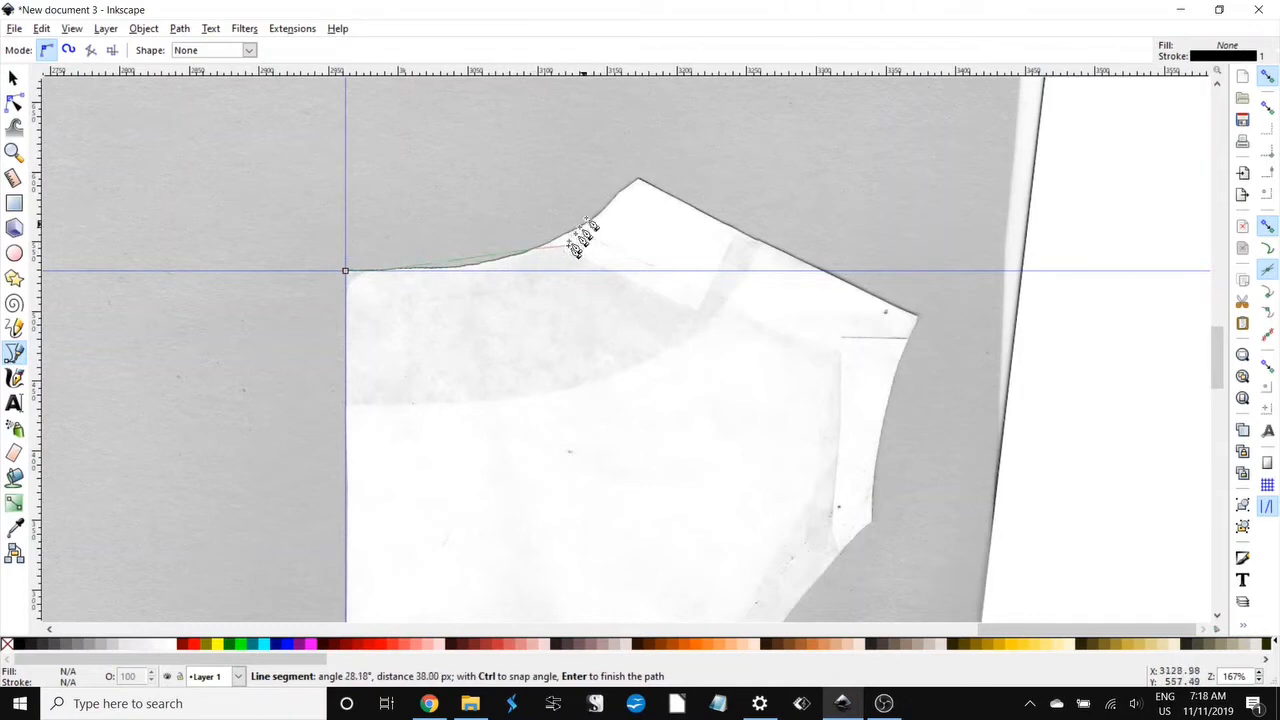
scroll(655, 172, "up", 2)
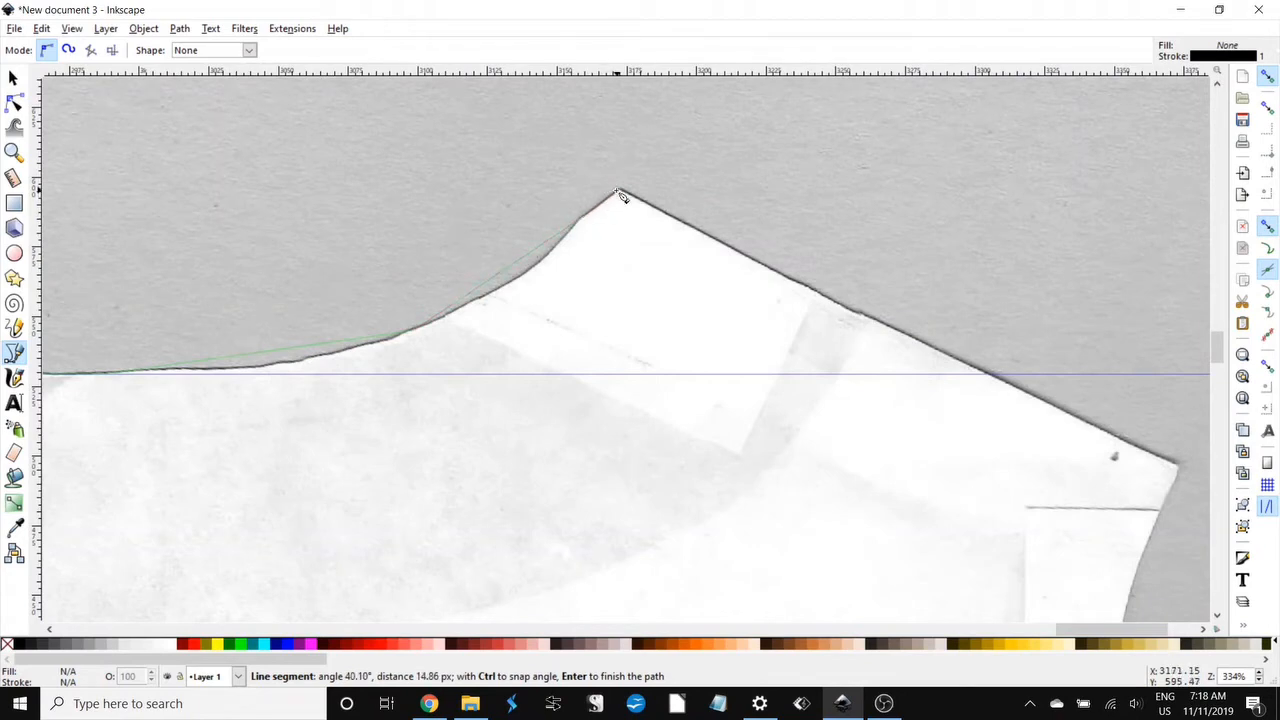
left_click(621, 189)
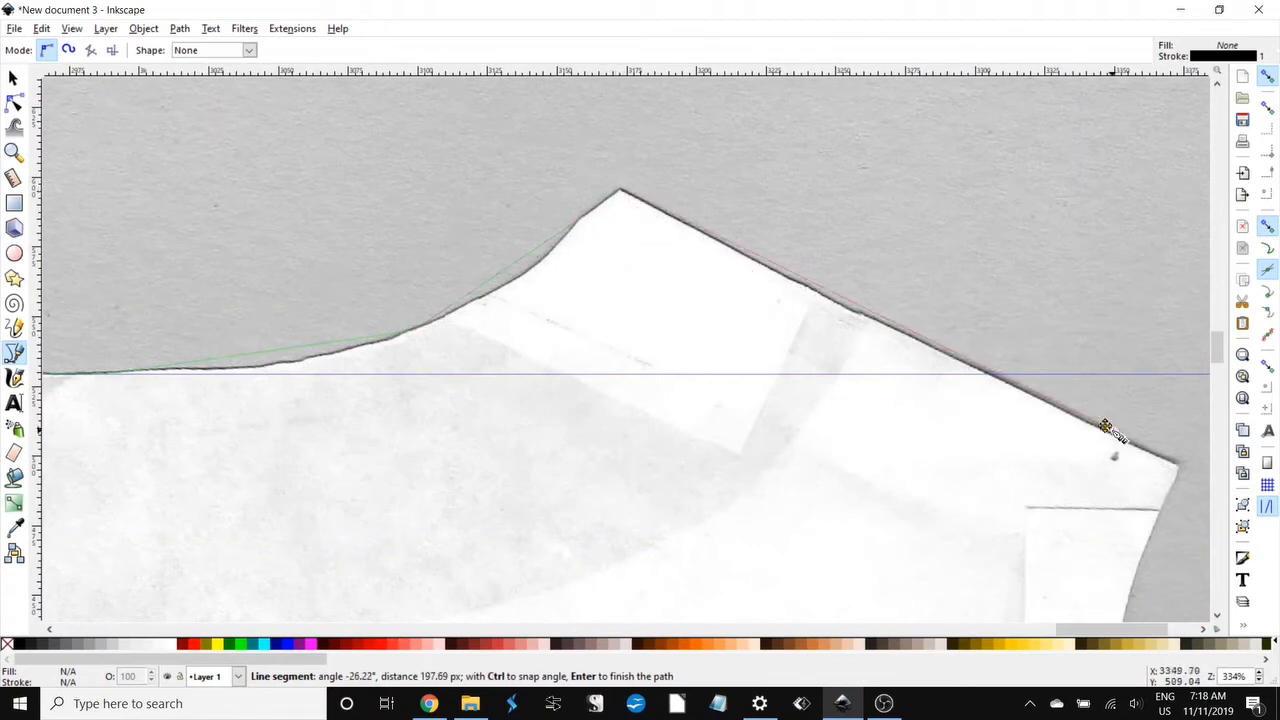
- Extend the path along the shoulder seam to the outer shoulder point and add a short segment into the armhole
left_click_drag(1118, 431, 565, 204)
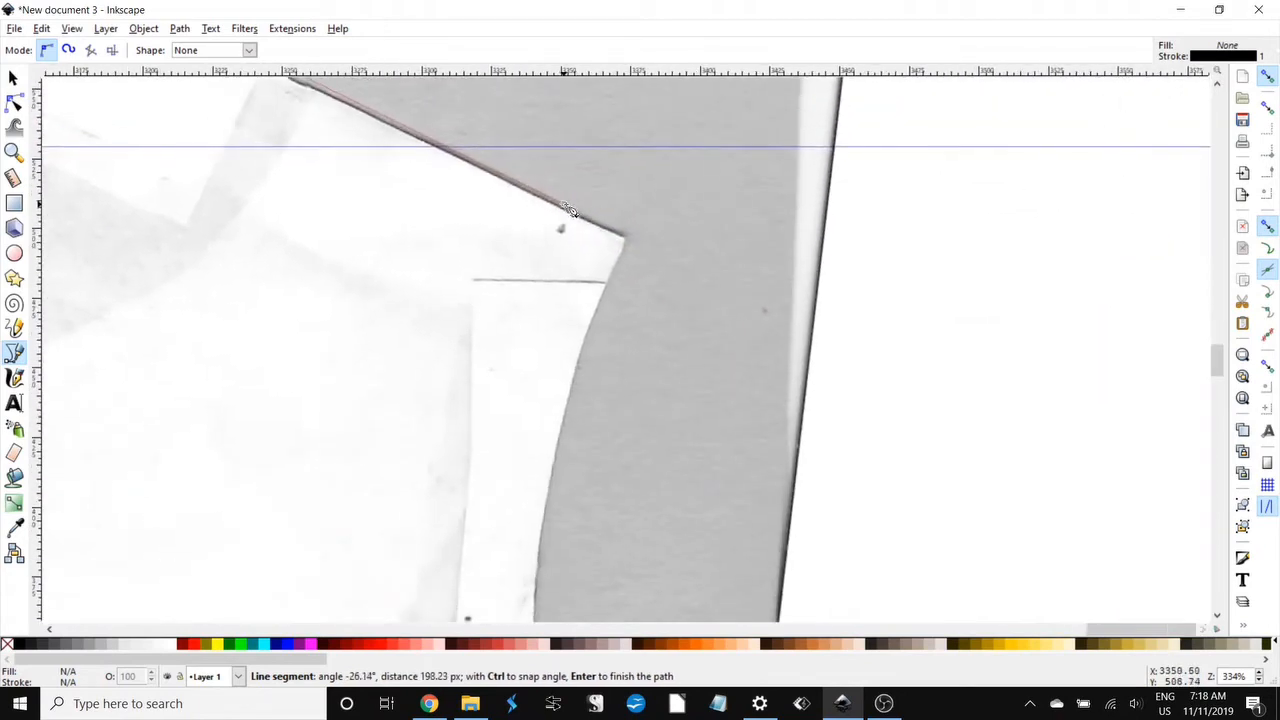
left_click(625, 239)
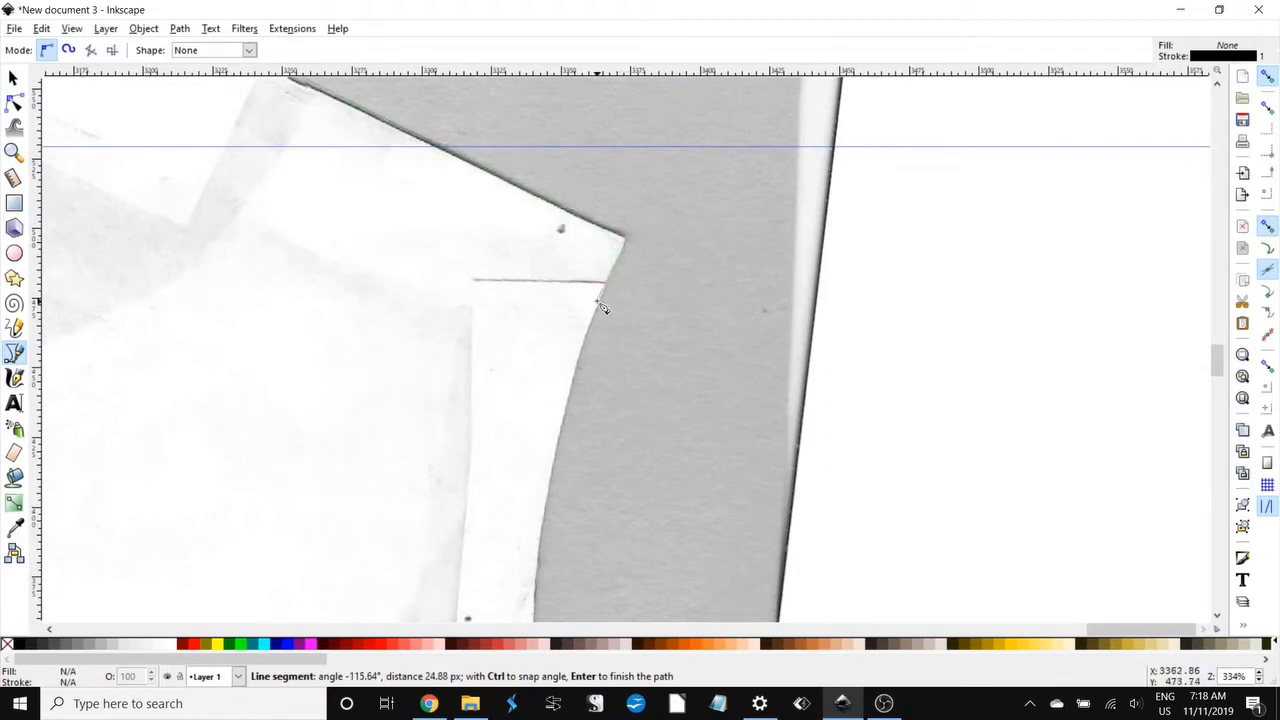
left_click(601, 287)
- Extend the path with straight segments down the armhole to its lower corner and along the curved edge below it
scroll(613, 358, "down", 1)
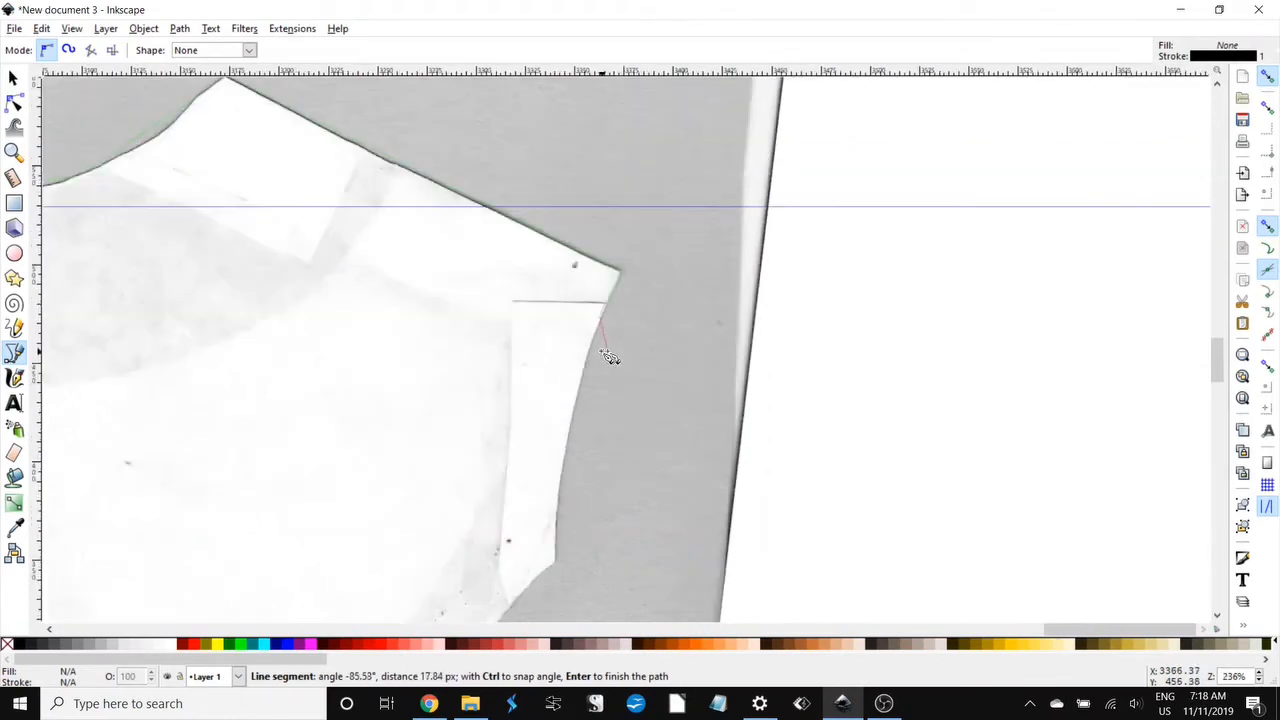
left_click(571, 438)
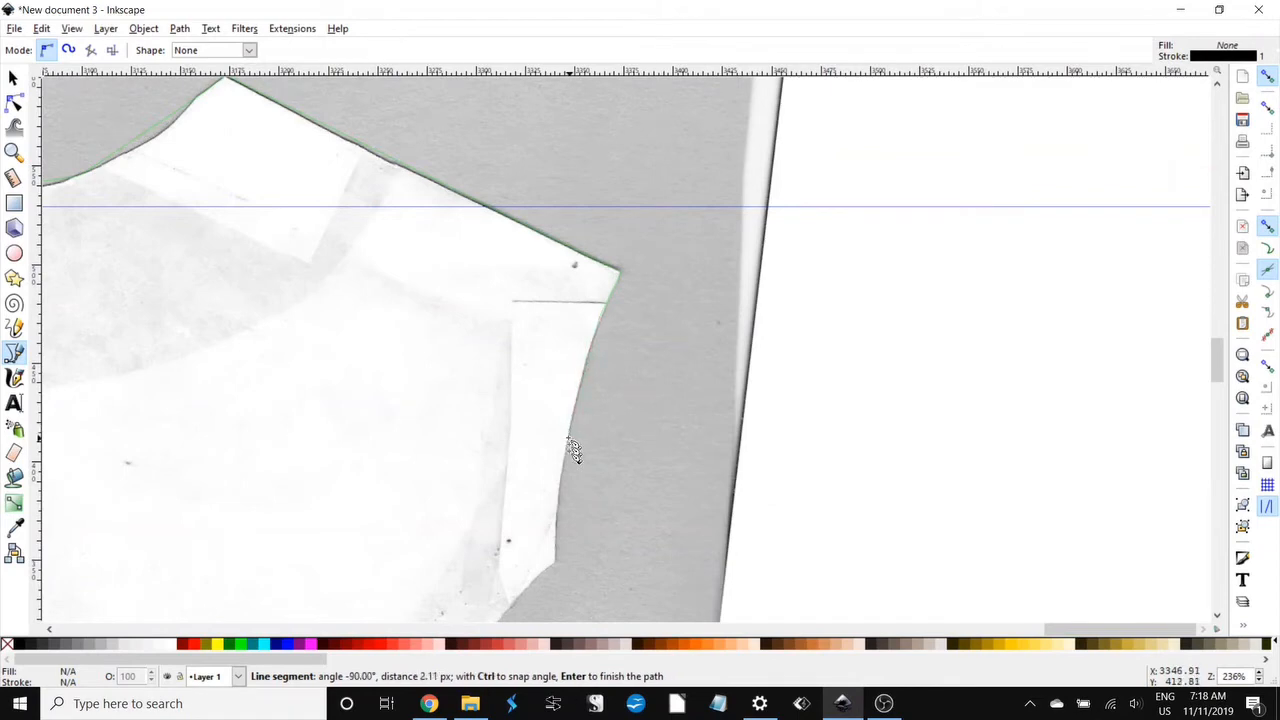
left_click(556, 562)
left_click_drag(615, 538, 723, 107)
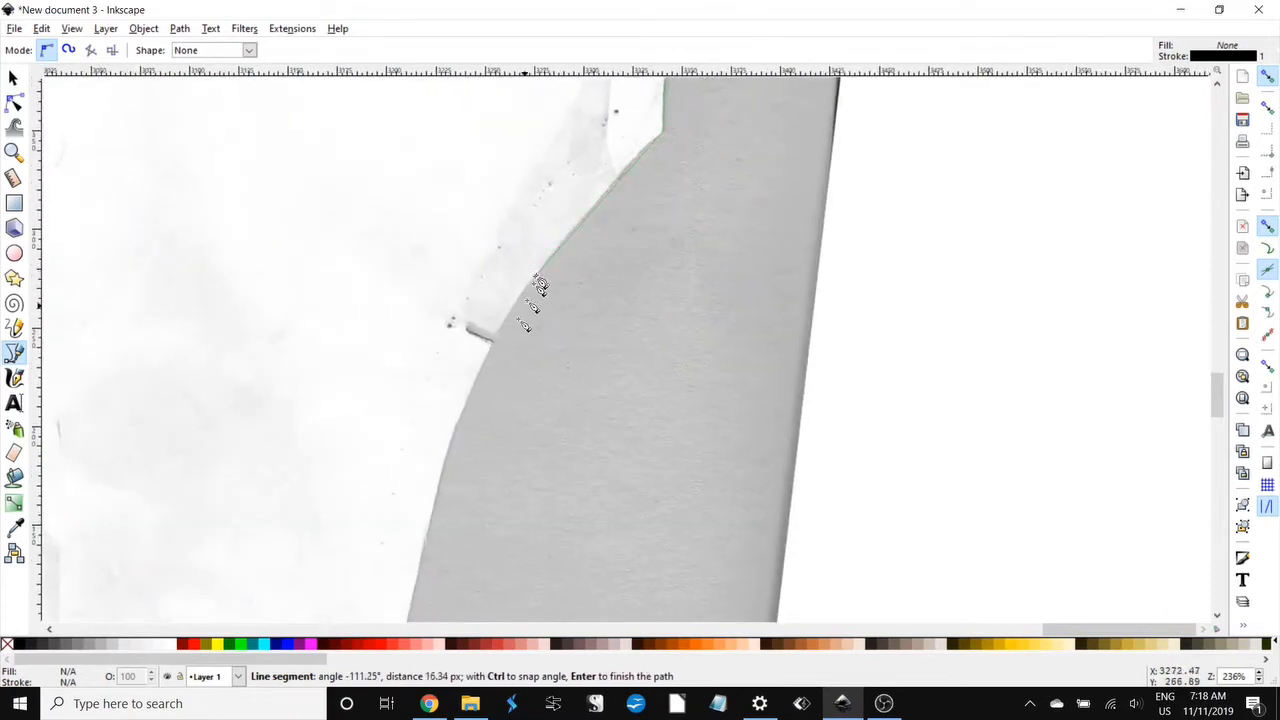
left_click(435, 527)
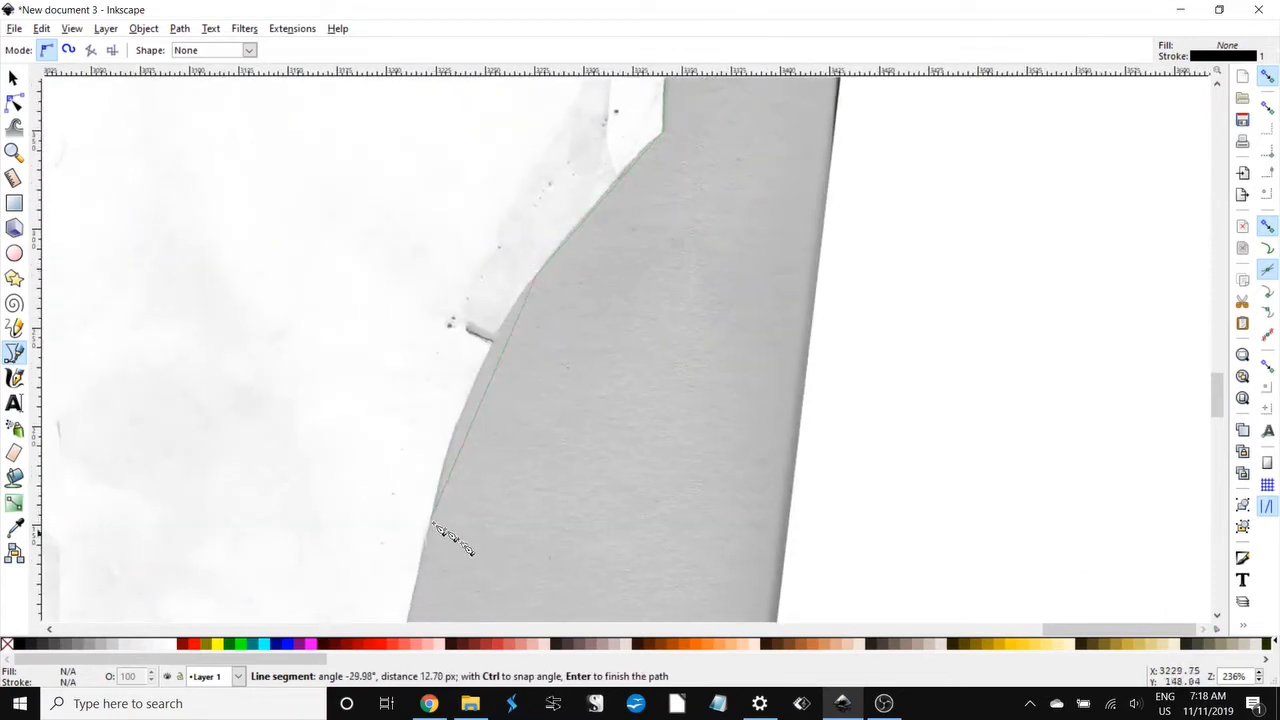
mouse_move(443, 529)
left_mouse_down()
mouse_move(508, 523)
mouse_move(603, 128)
left_mouse_up()
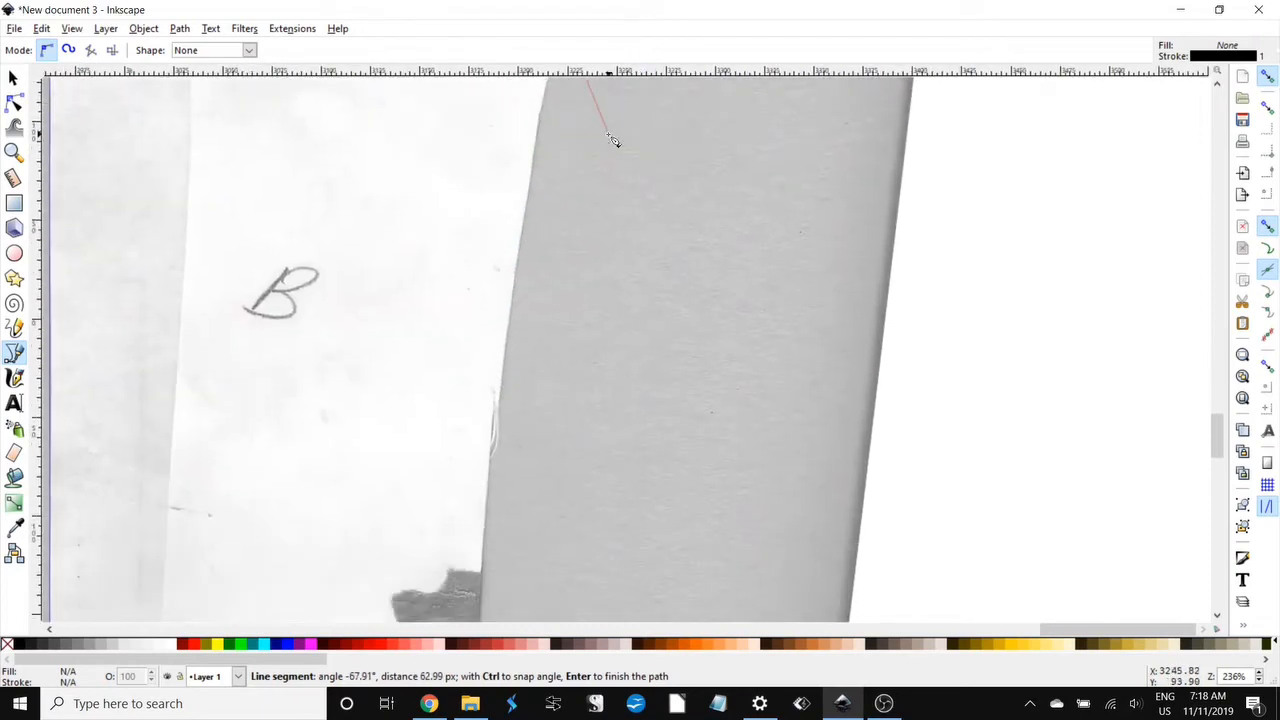
- Continue the path down the side edge to the lower guide, and along that guide to its intersection with the vertical guide
scroll(612, 143, "down", 1, "ctrl")
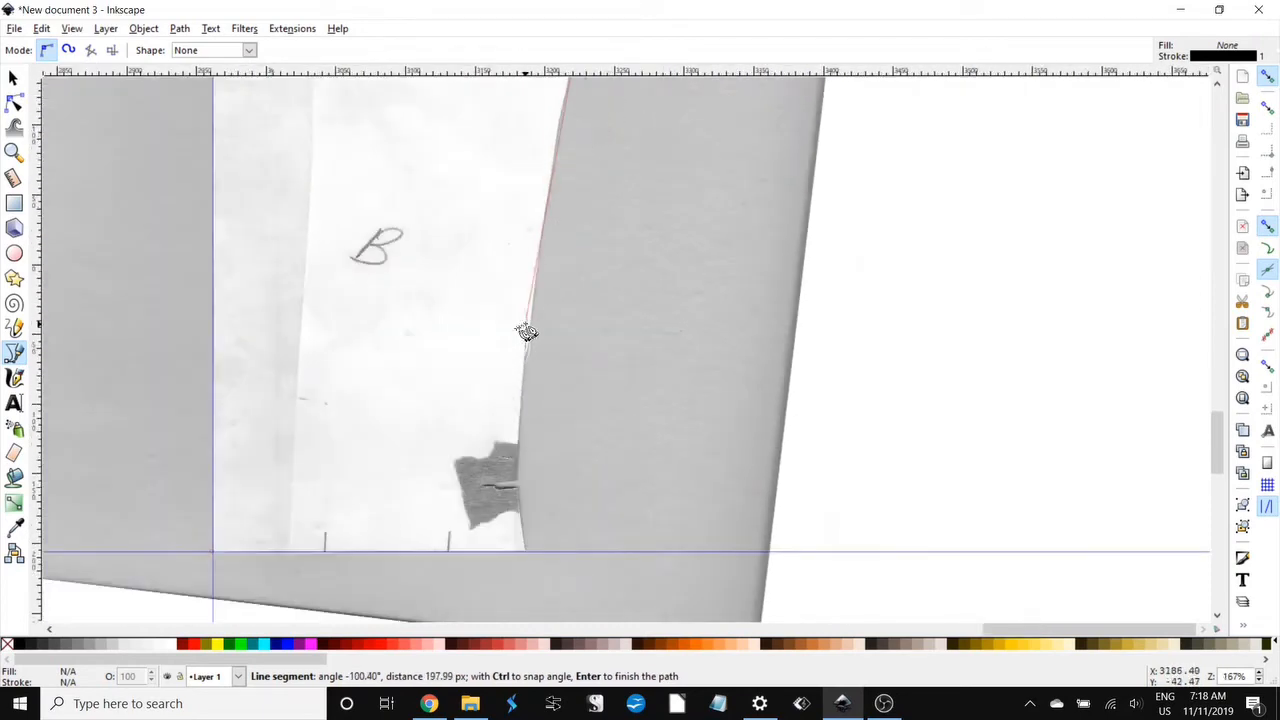
left_click(518, 490)
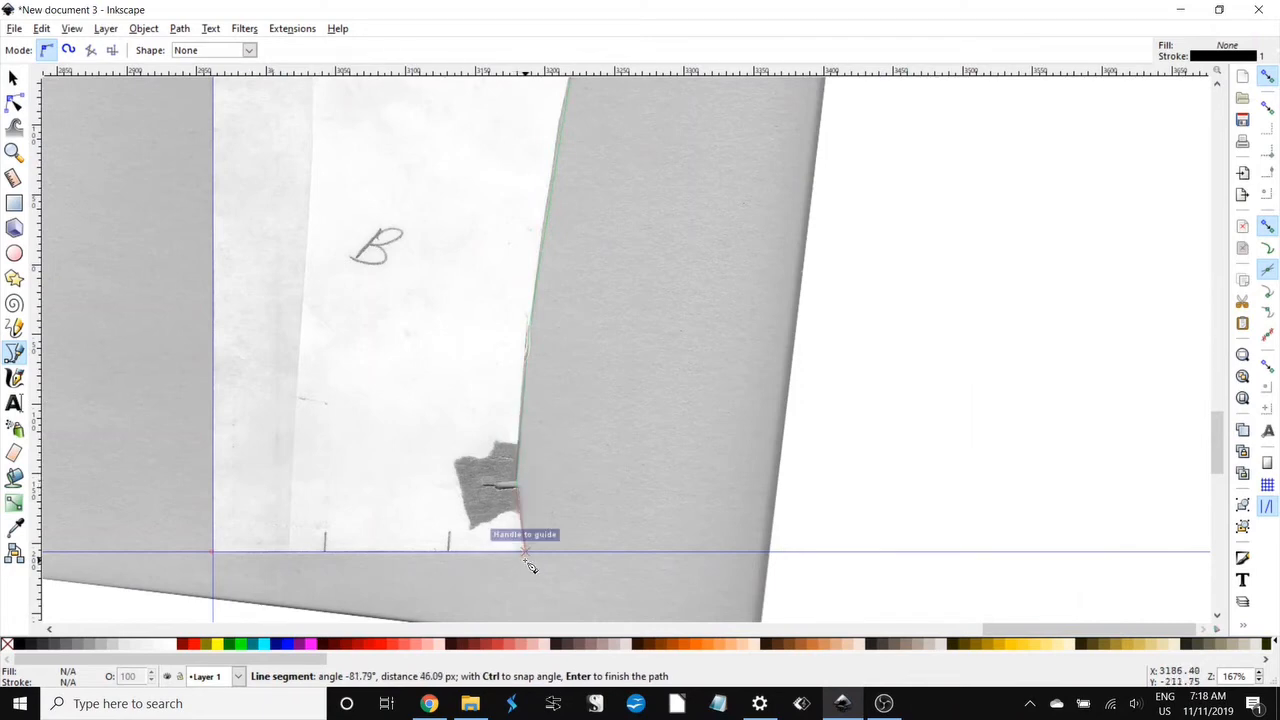
left_click(527, 563)
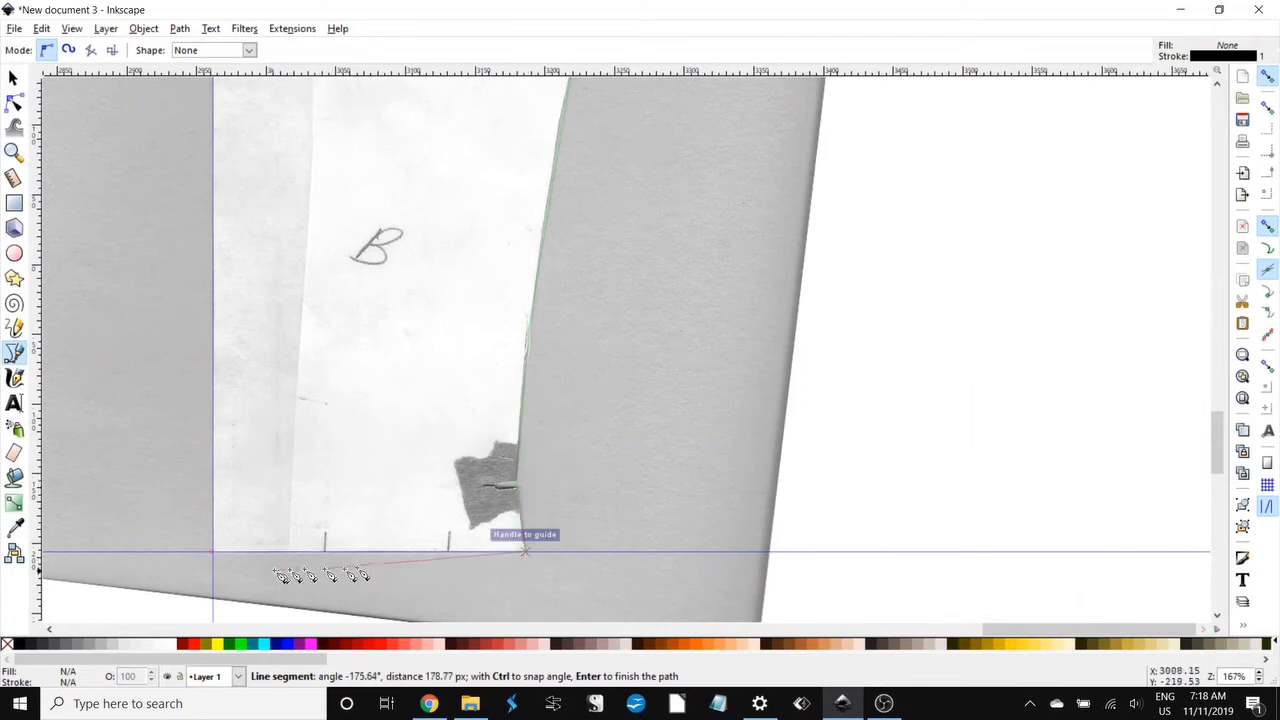
left_click(216, 563)
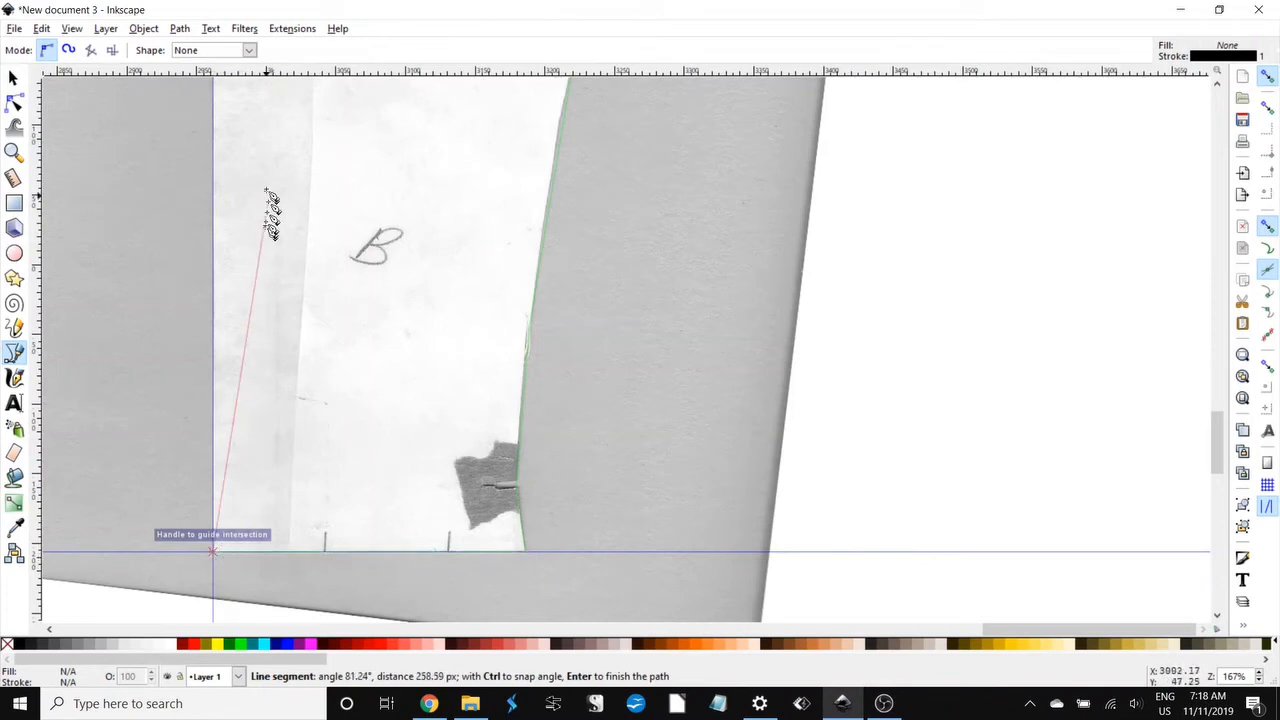
- Close the path at its starting node on the upper guide intersection, along the vertical guide
scroll(283, 420, "up", 10)
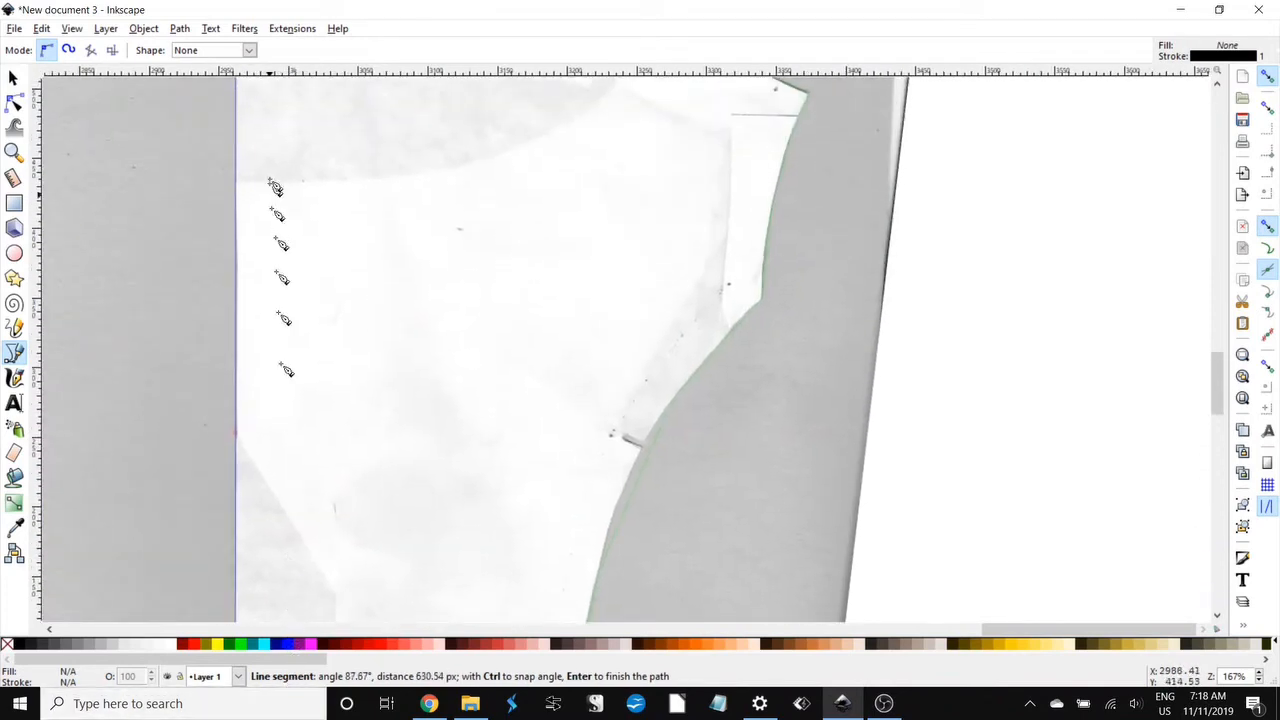
scroll(280, 300, "up", 9)
scroll(262, 360, "up", 1)
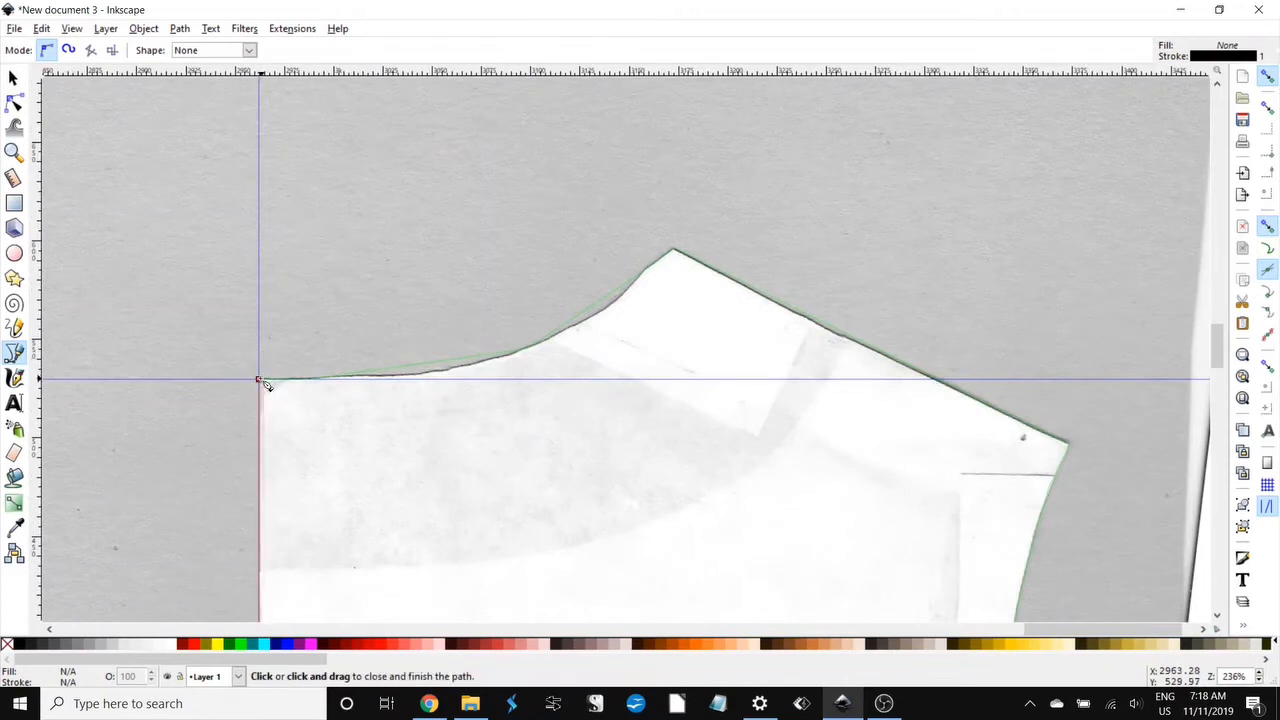
left_click(260, 381)
left_click(260, 381)
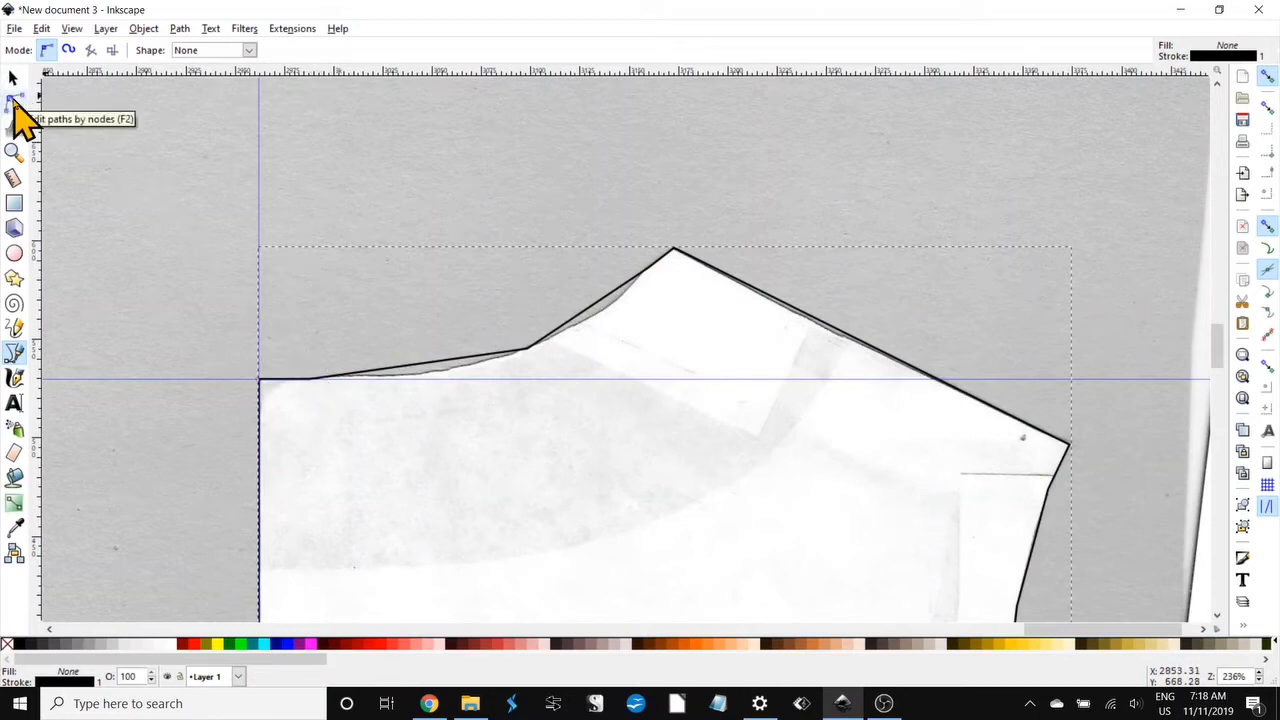
- Delete the neckline's middle node and adjust the resulting curve's two handles to follow the scanned neckline
left_click(14, 103)
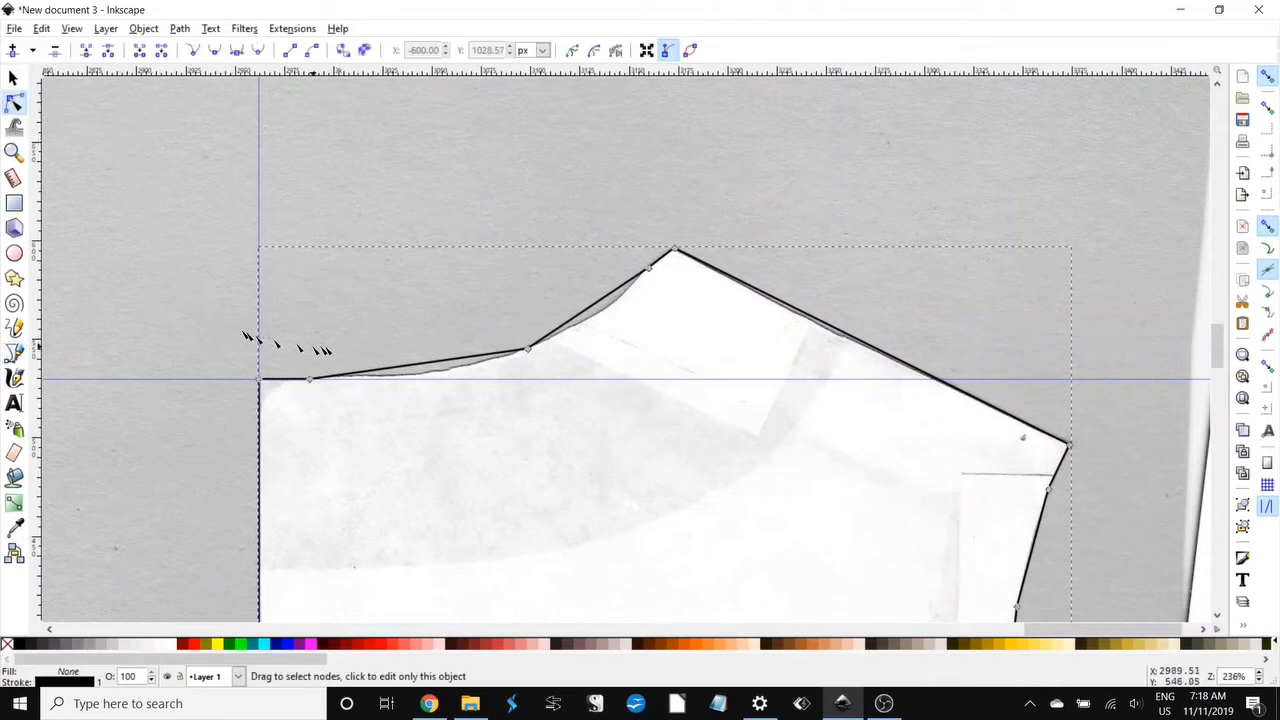
left_click(529, 351)
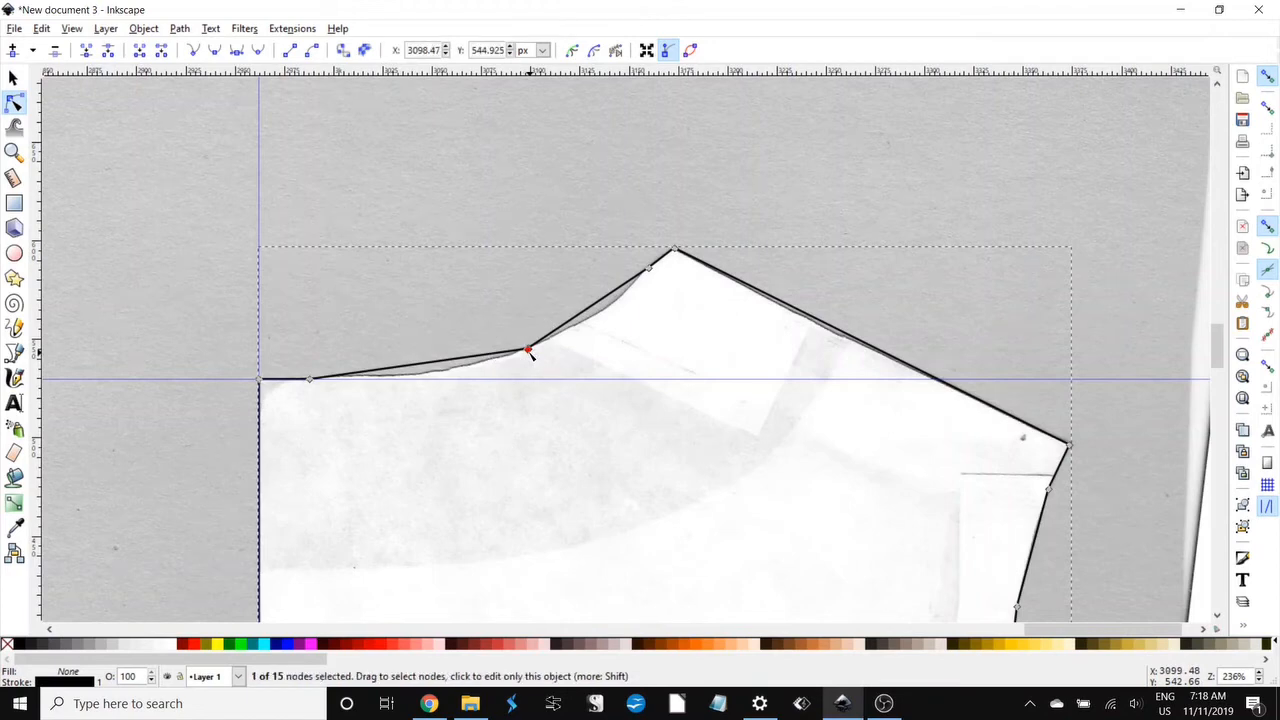
key("Delete")
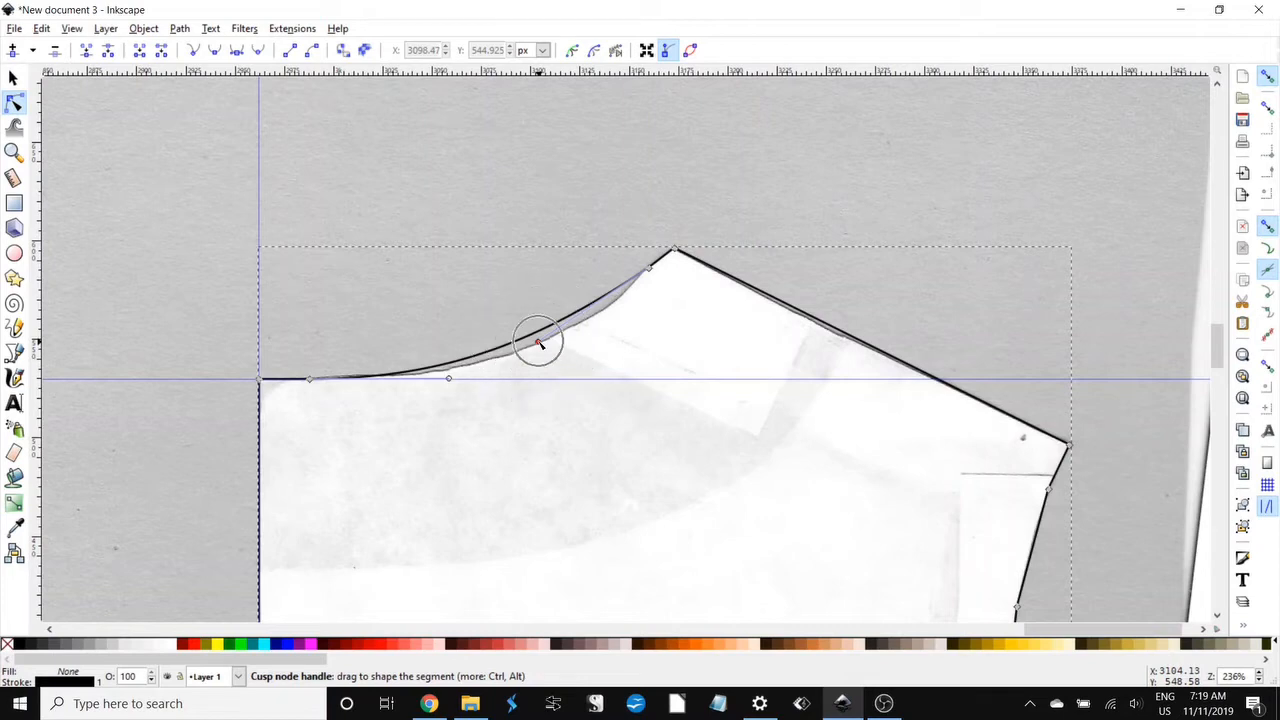
left_click_drag(538, 343, 558, 358)
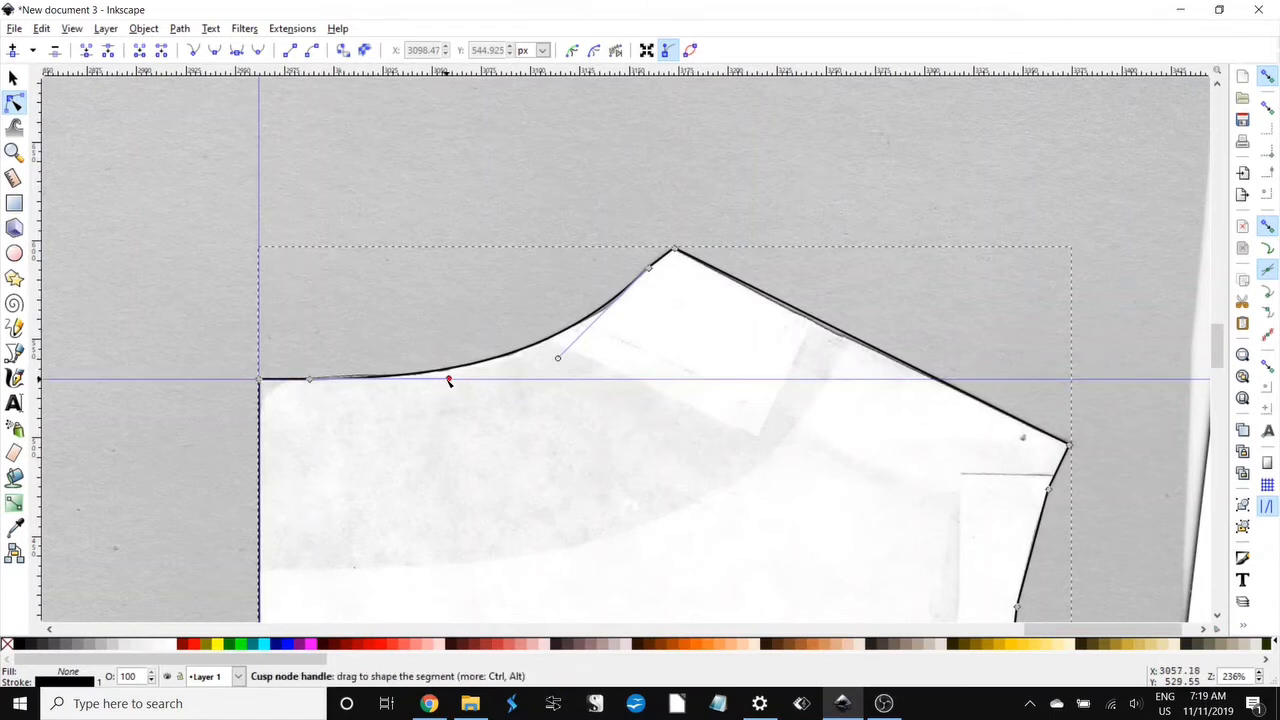
left_click_drag(449, 379, 440, 379)
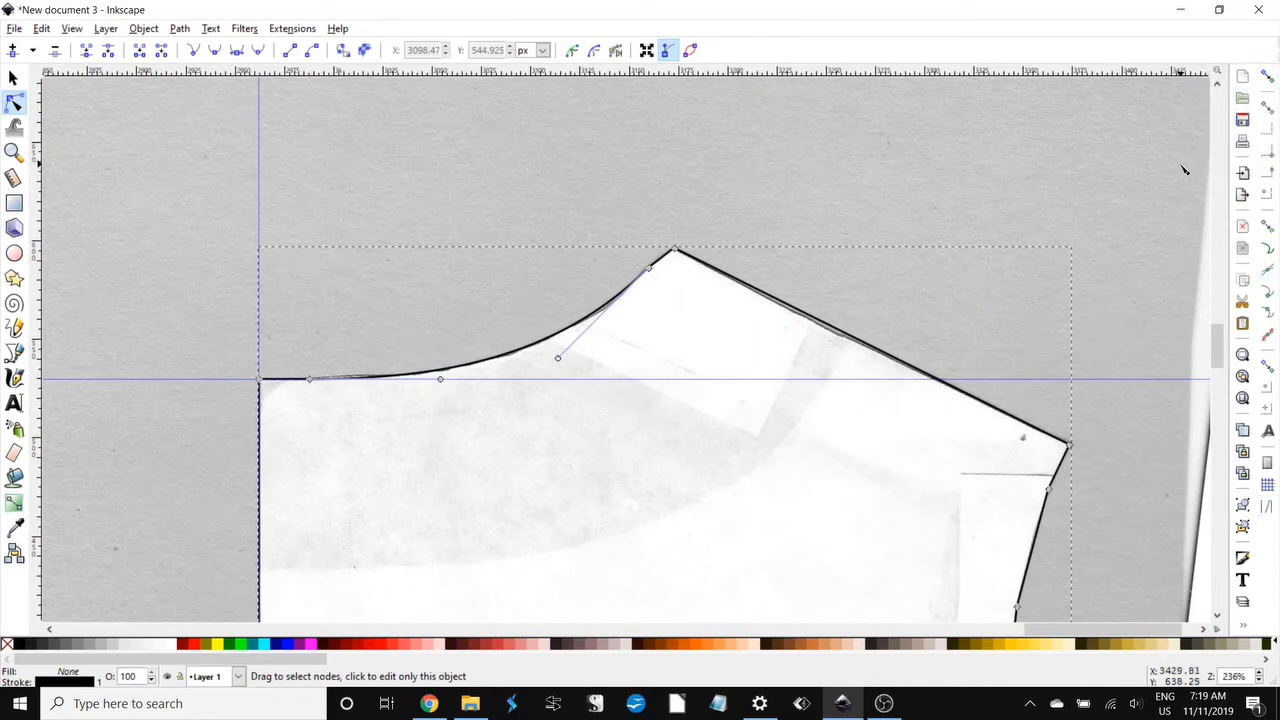
- Insert a node midway on the shoulder seam, move it onto the scanned edge and delete it to leave a fitted curve
left_click_drag(1047, 387, 760, 247)
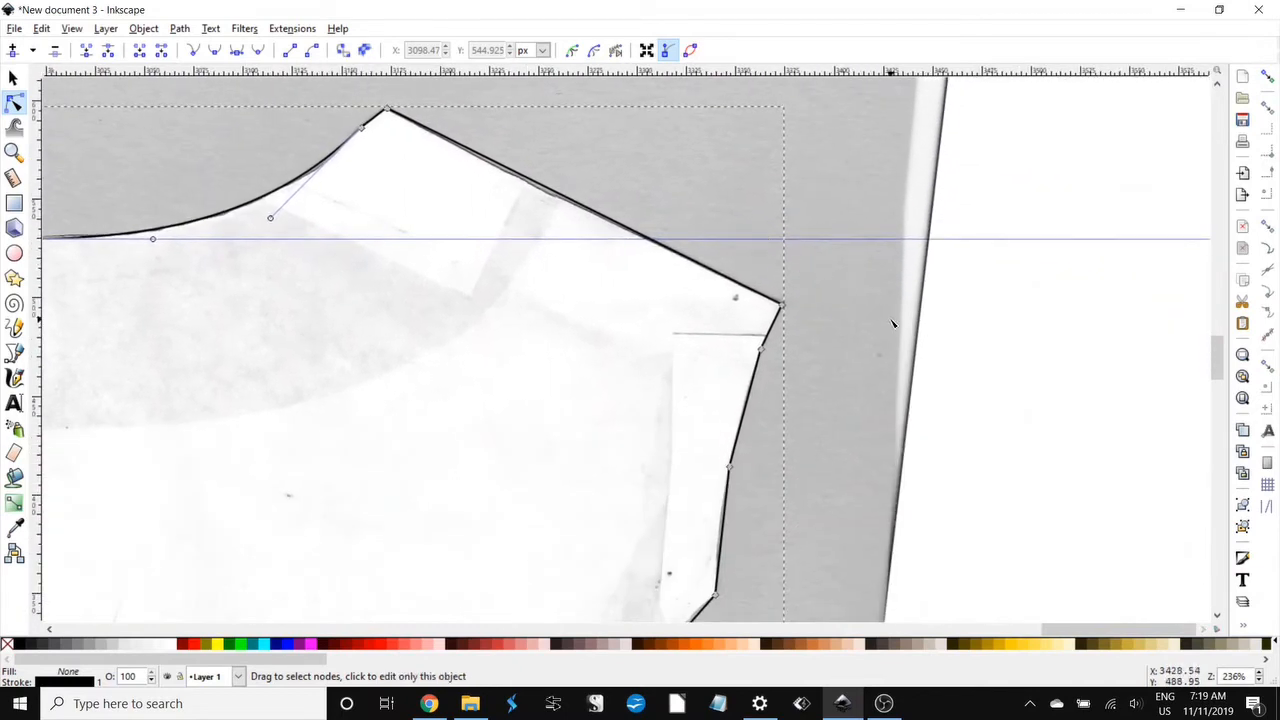
double_click(559, 195)
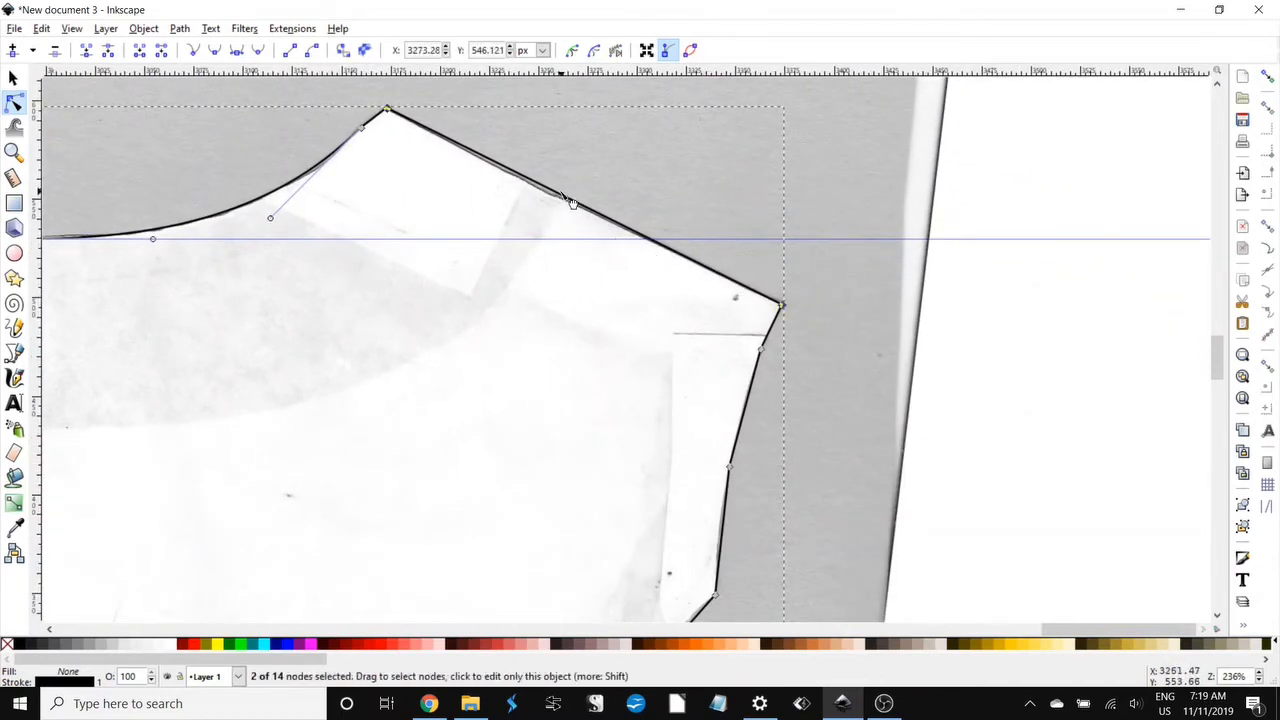
left_click_drag(561, 197, 557, 200)
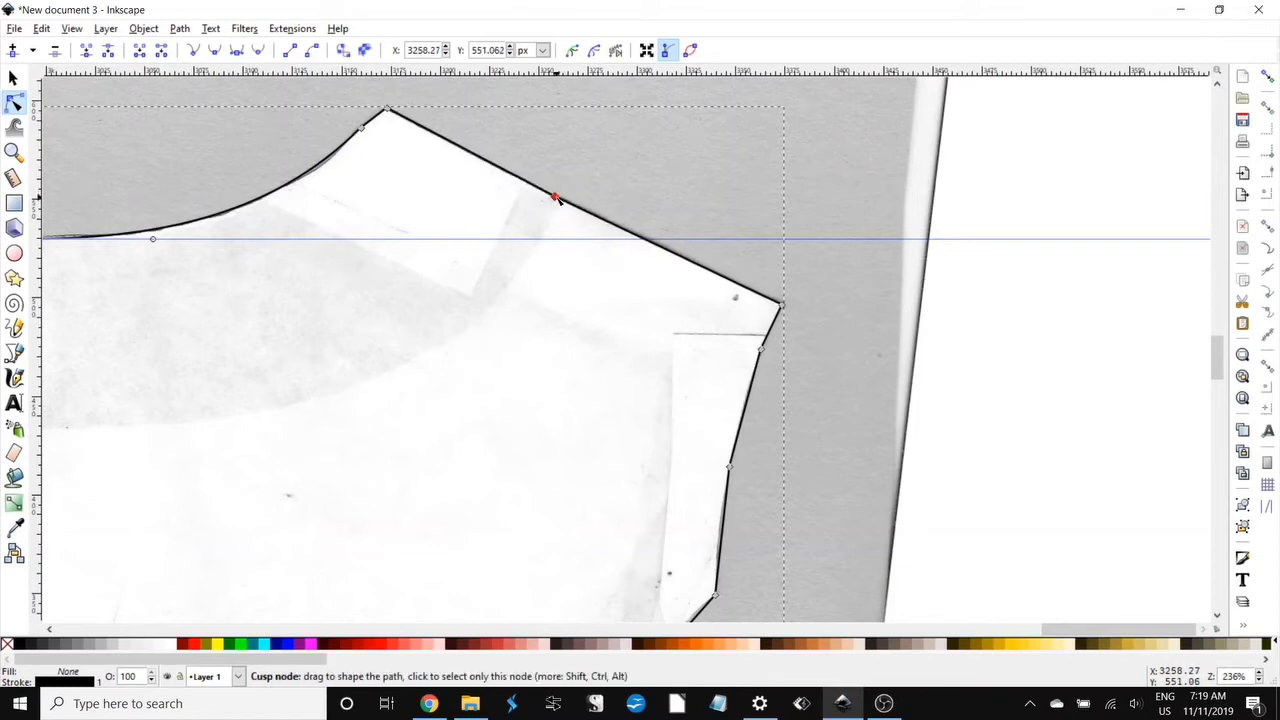
key("Delete")
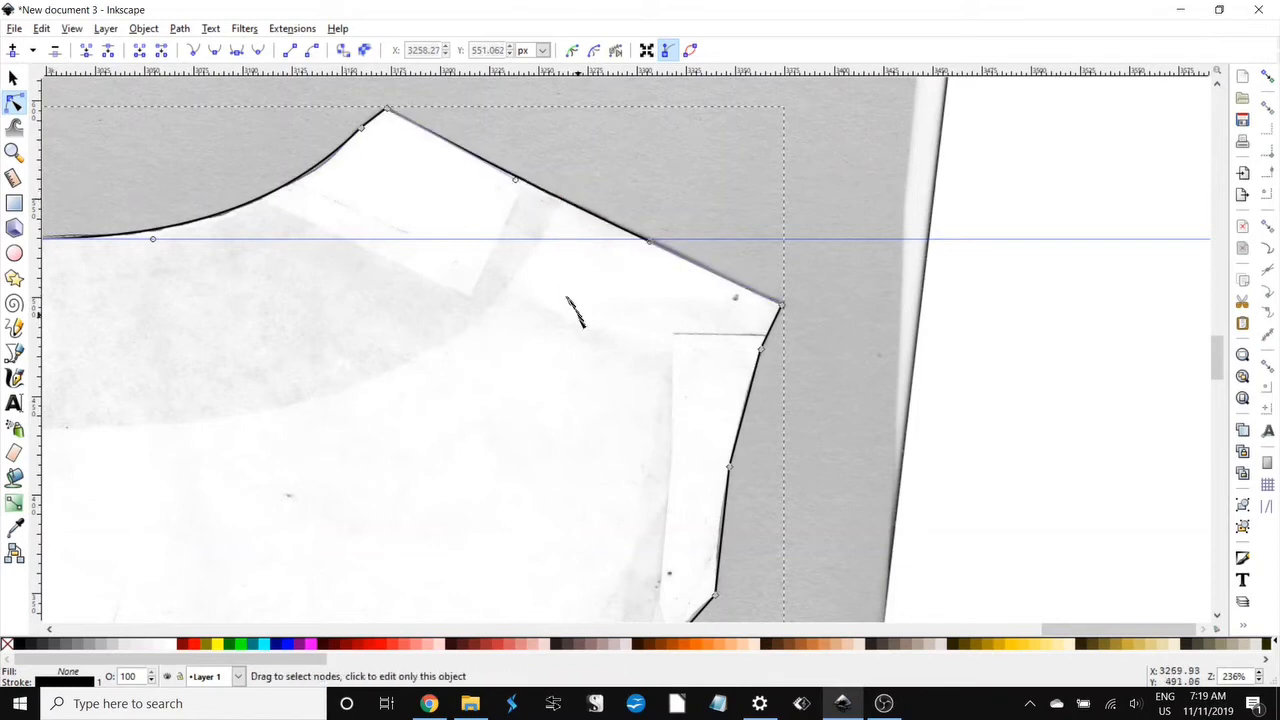
key("Escape")
- Delete the armhole's middle node and adjust the curve's lower handle to match the scanned armhole edge
scroll(570, 390, "down", 5)
scroll(570, 390, "right", 5)
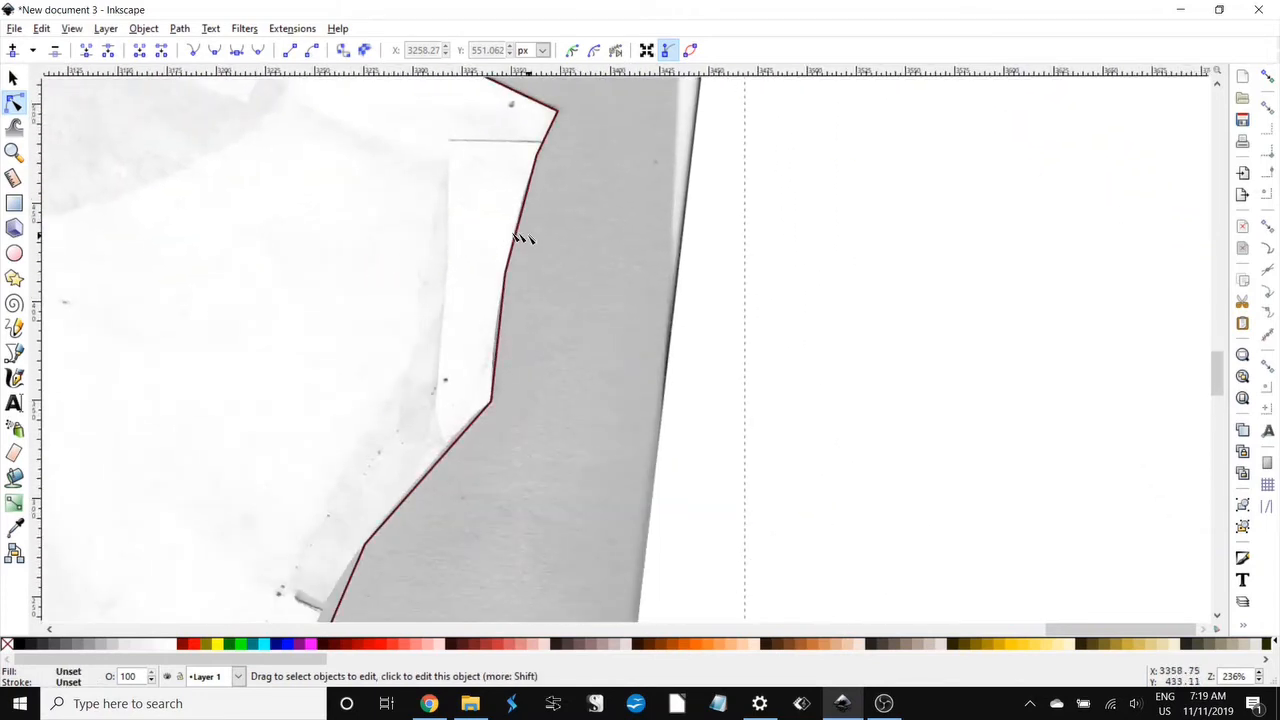
left_click(512, 236)
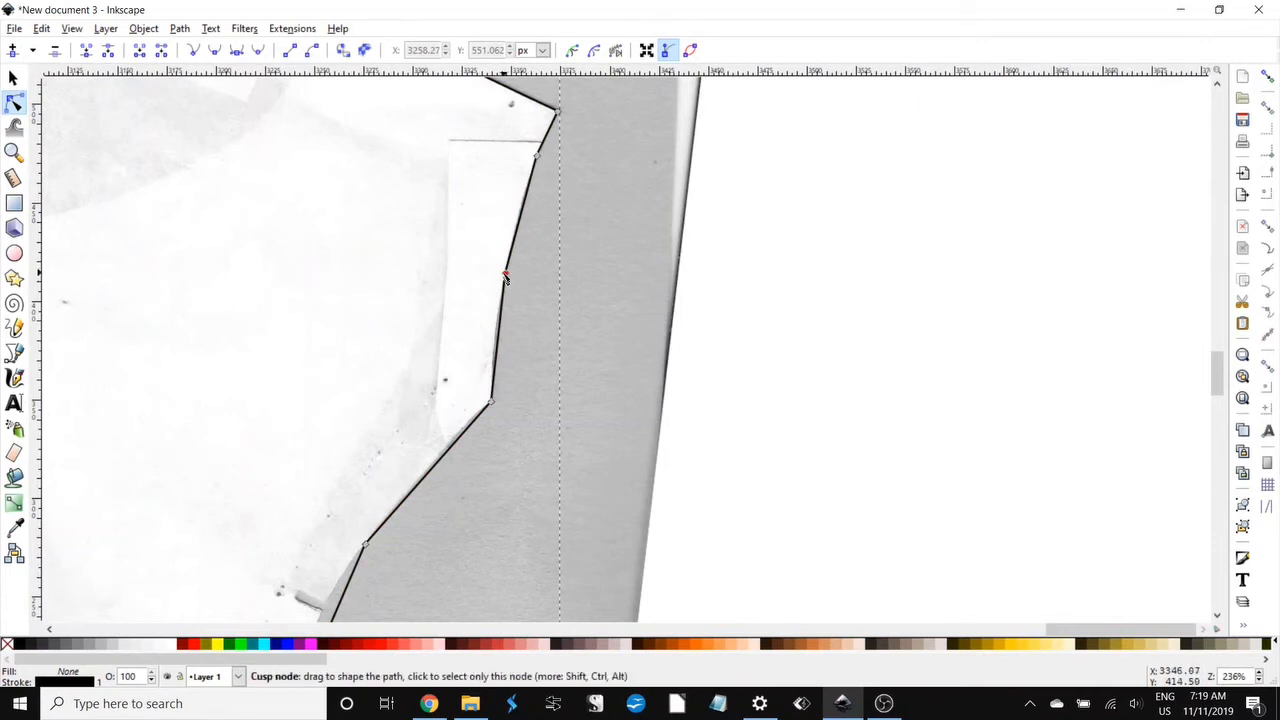
left_click(506, 276)
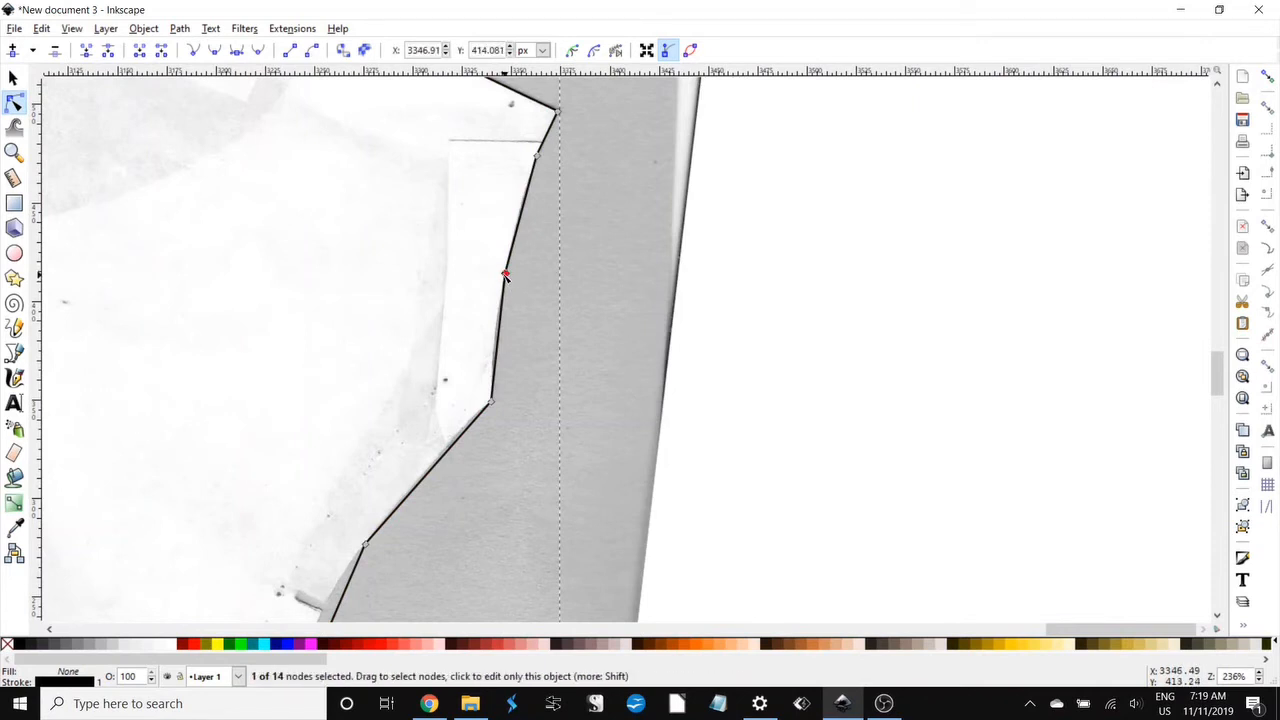
key("Delete")
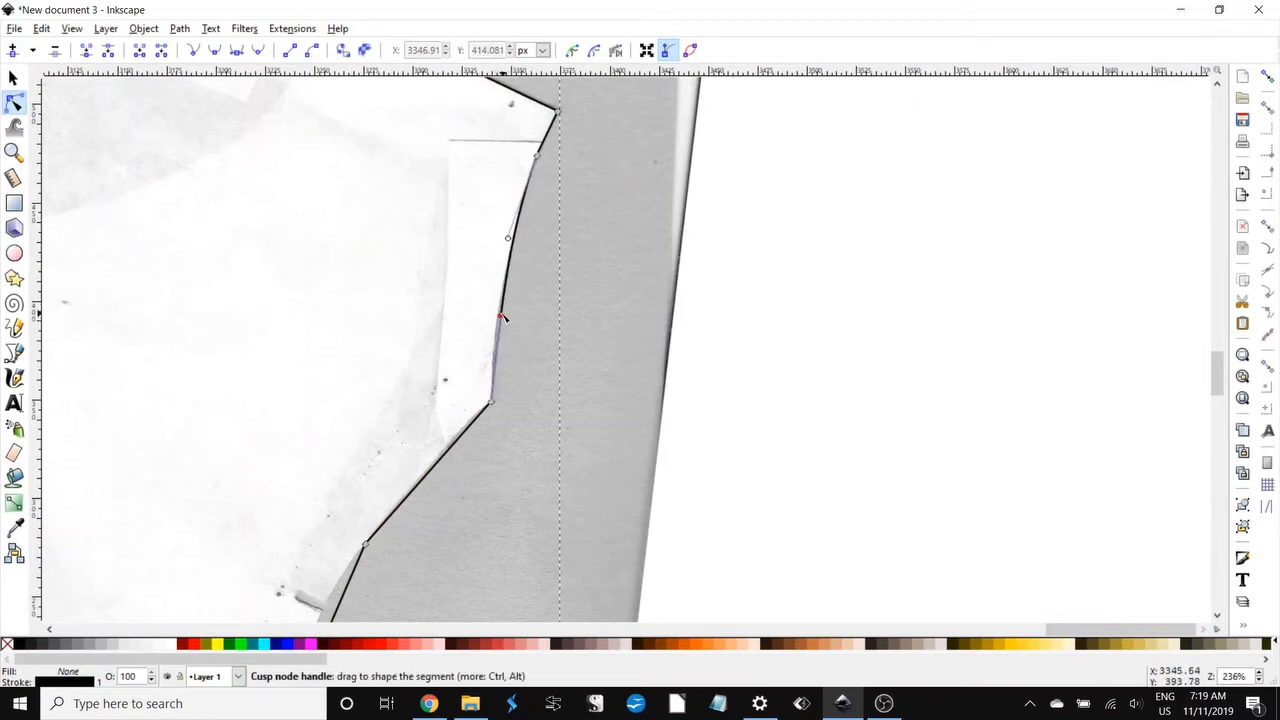
left_click_drag(502, 316, 497, 312)
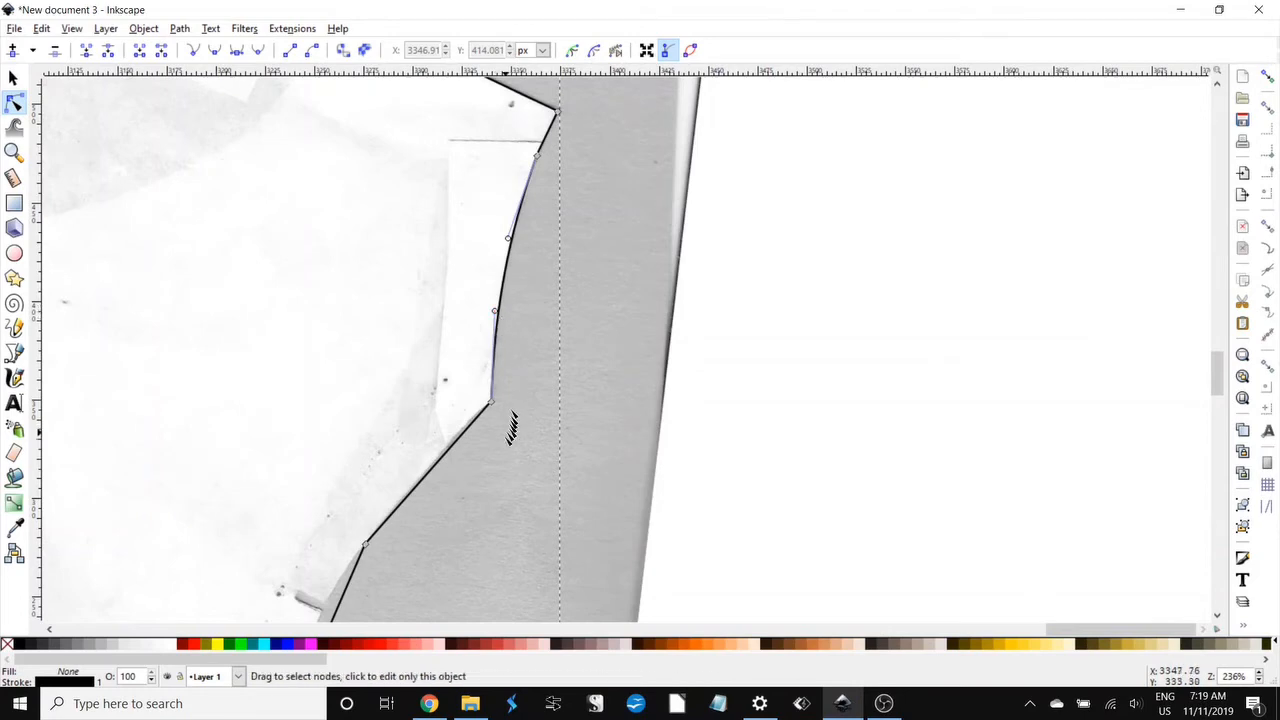
- Delete the node midway along the edge below the armhole corner and shape the curve to the scan with its end nodes' handles
left_click_drag(501, 451, 652, 227)
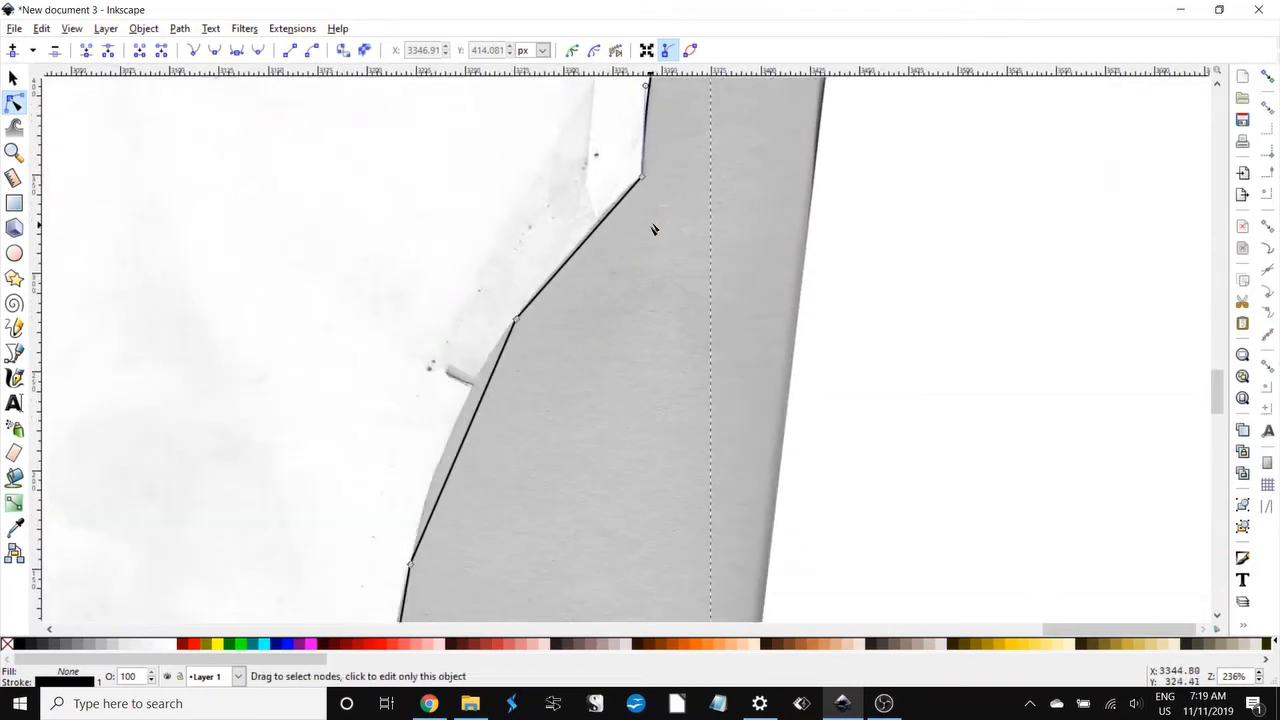
left_click(517, 320)
key("Delete")
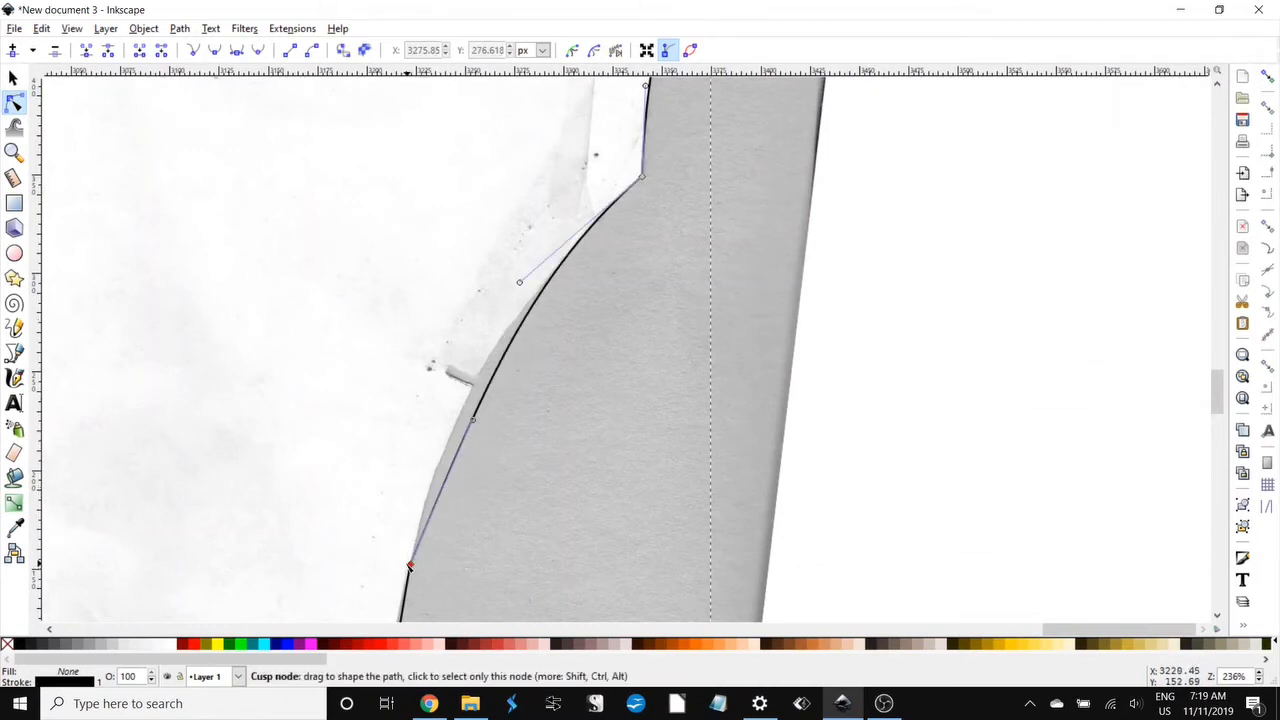
left_click(410, 565)
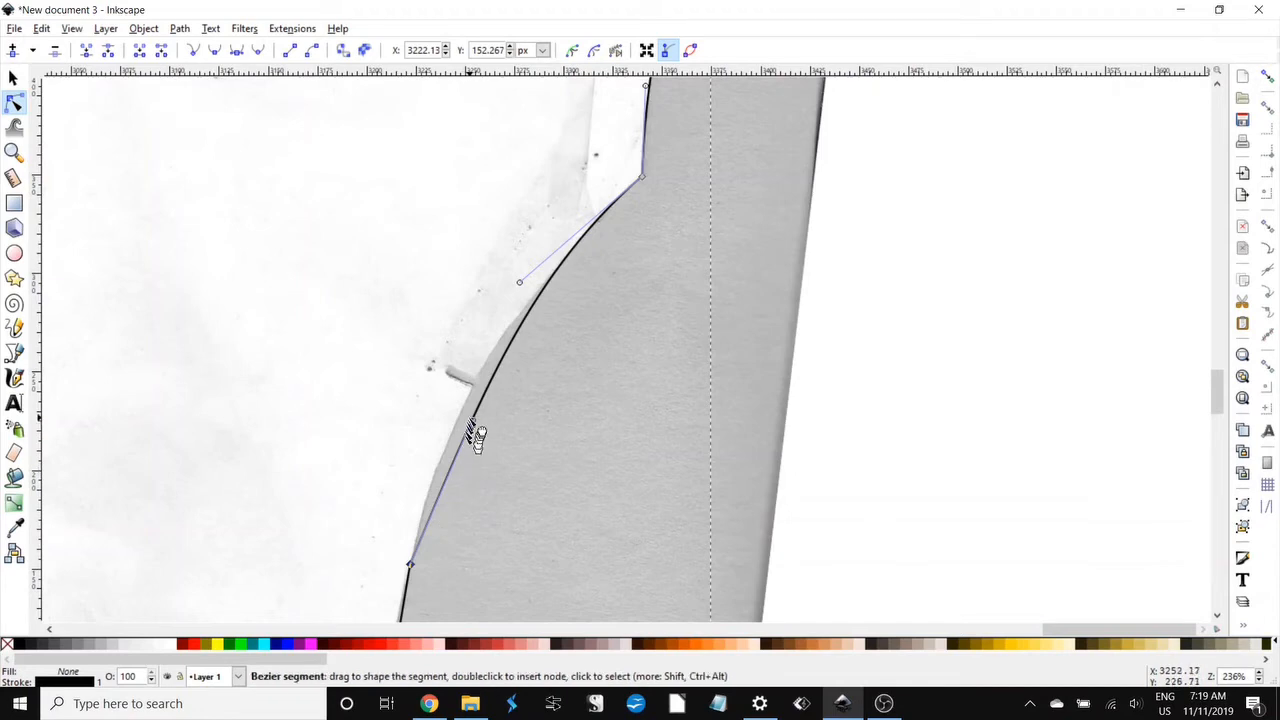
left_click_drag(474, 423, 447, 419)
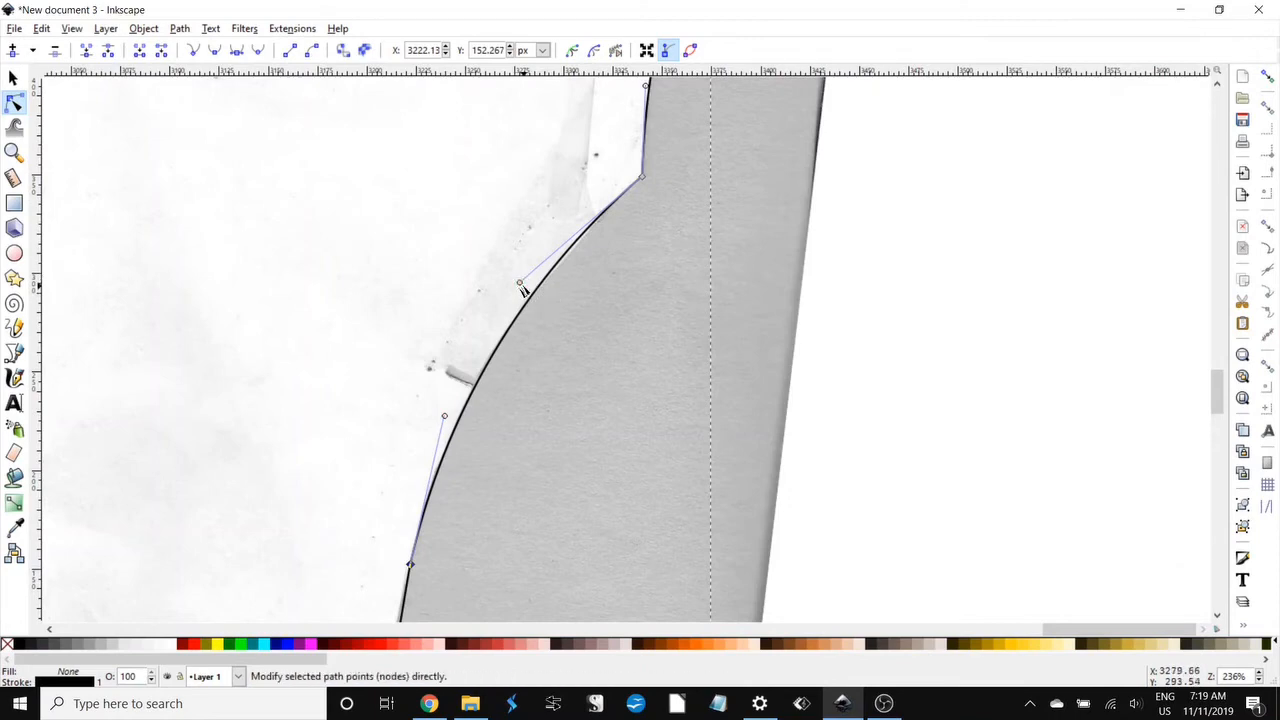
left_click(523, 287)
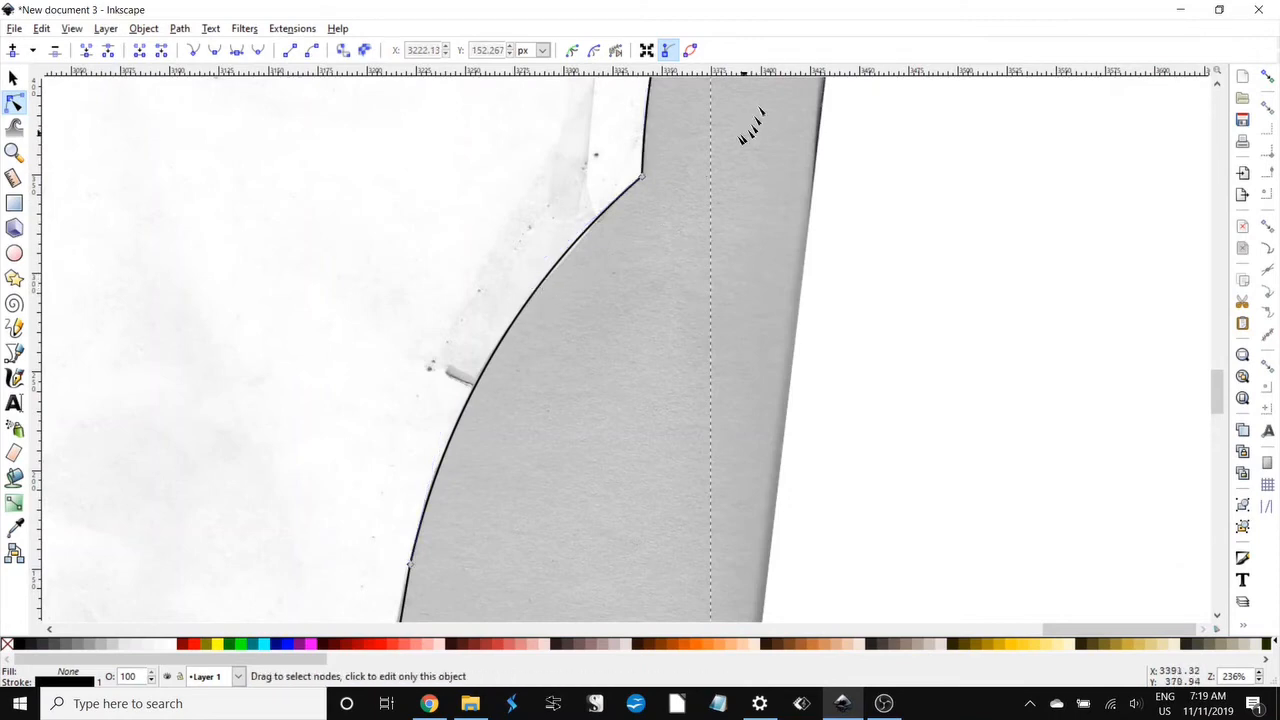
left_click(642, 178)
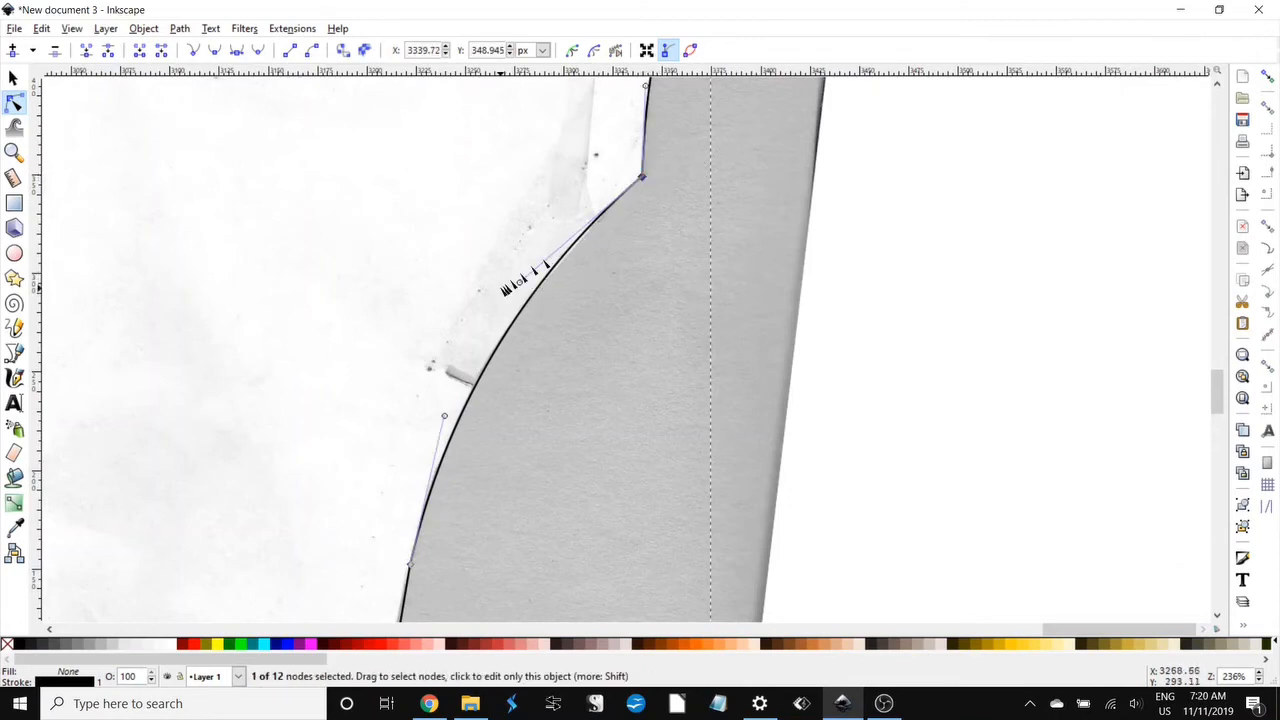
mouse_move(522, 286)
left_mouse_down()
mouse_move(534, 266)
mouse_move(516, 292)
left_mouse_up()
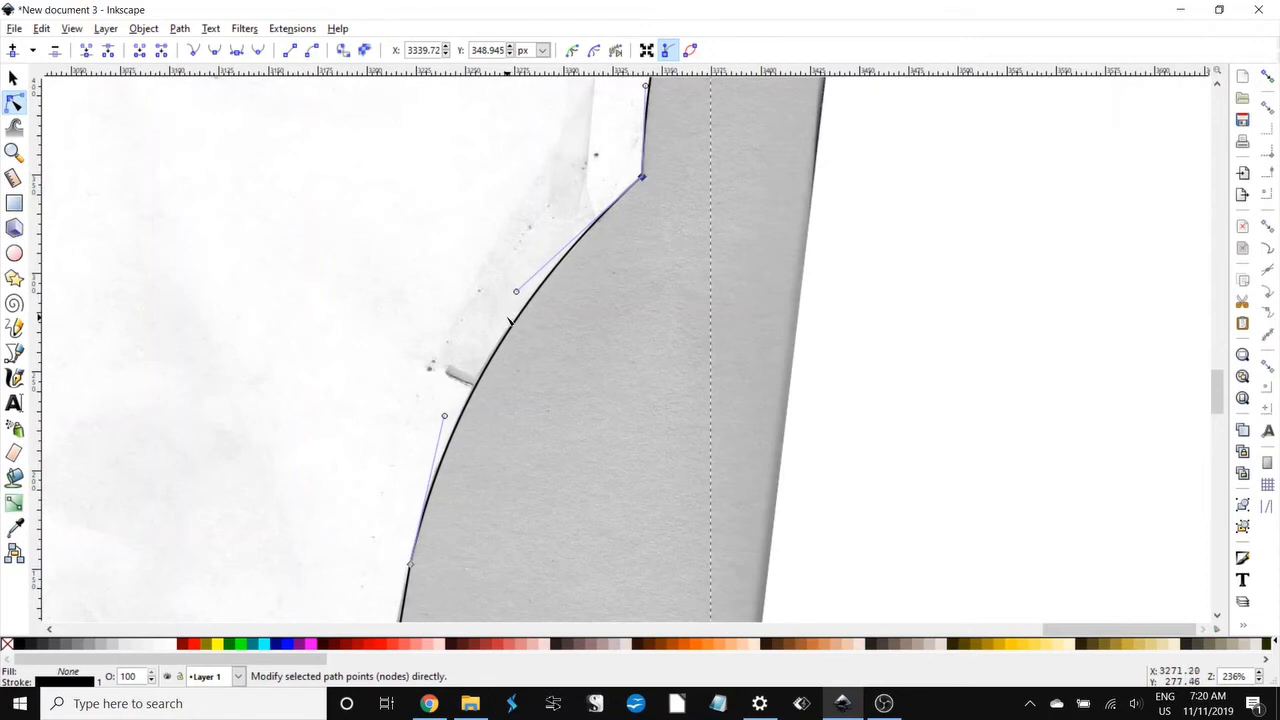
- Insert a node midway on the straight side-seam segment below the long curve, move it onto the scanned edge and delete it to leave a fitted curve
scroll(535, 307, "down", 2, "ctrl")
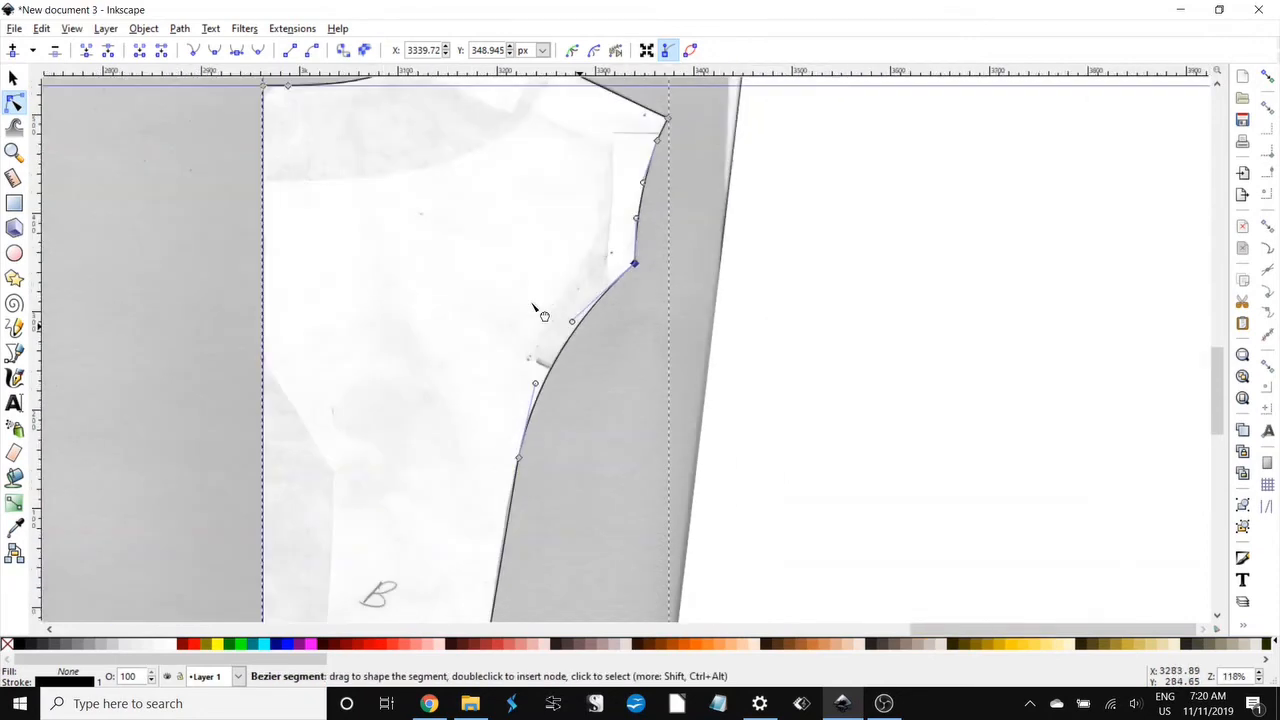
left_click_drag(537, 518, 569, 306)
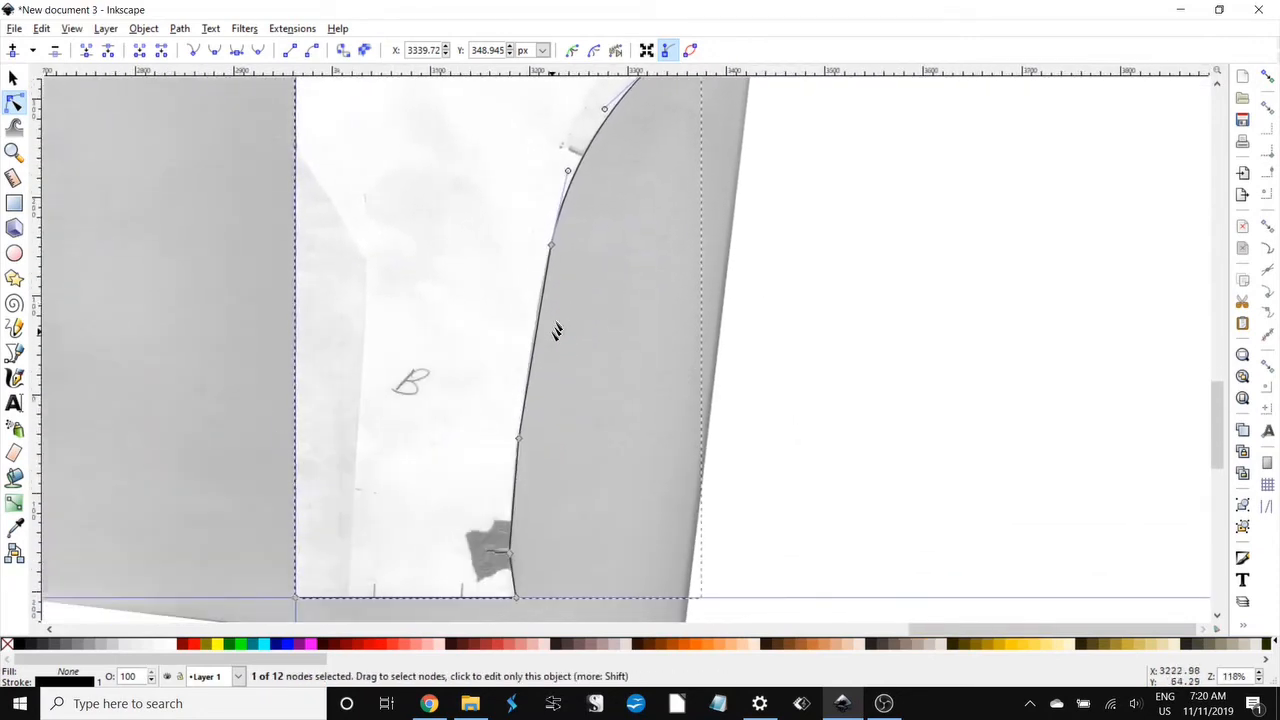
left_click(537, 331)
double_click(537, 329)
left_click_drag(538, 330, 535, 337)
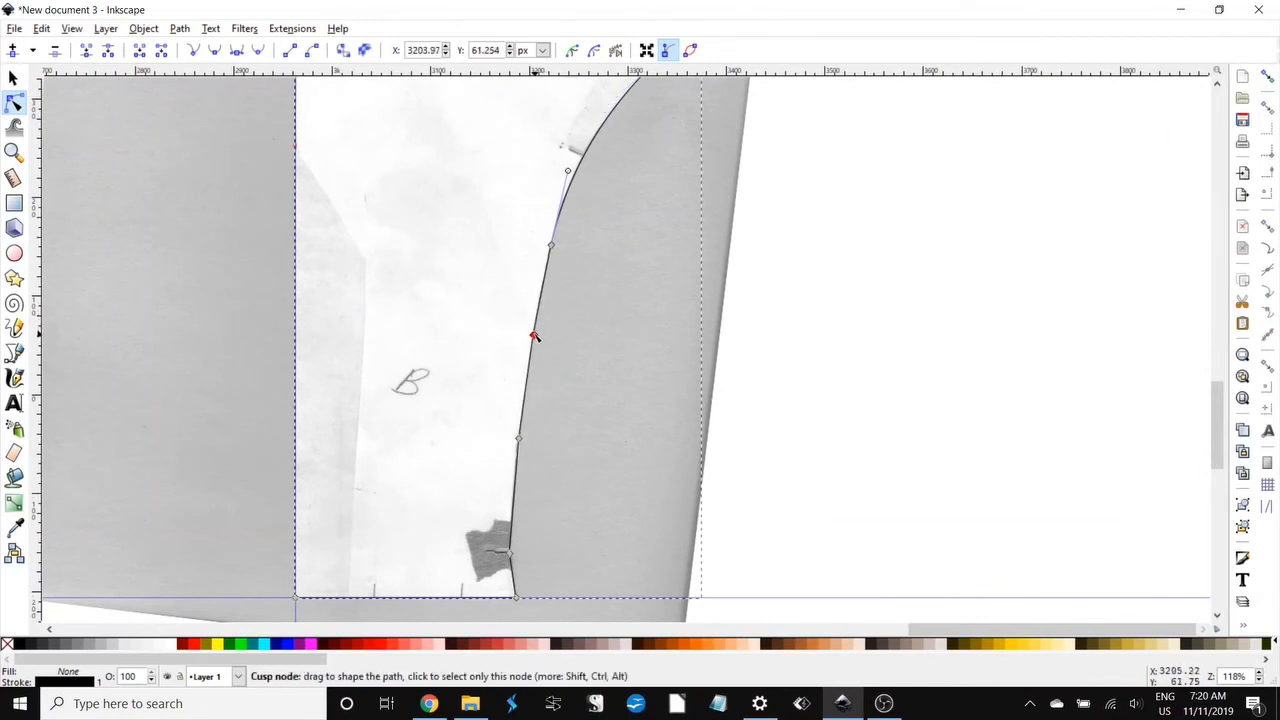
key("Delete")
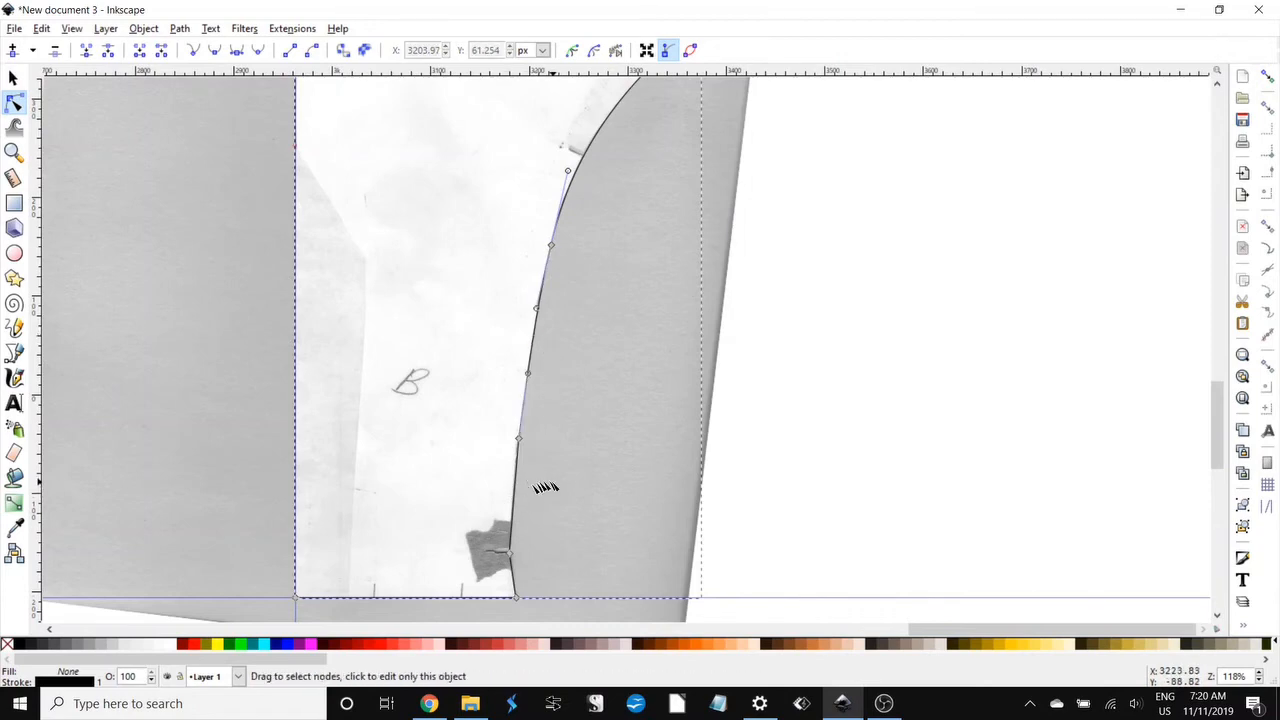
key("Escape")
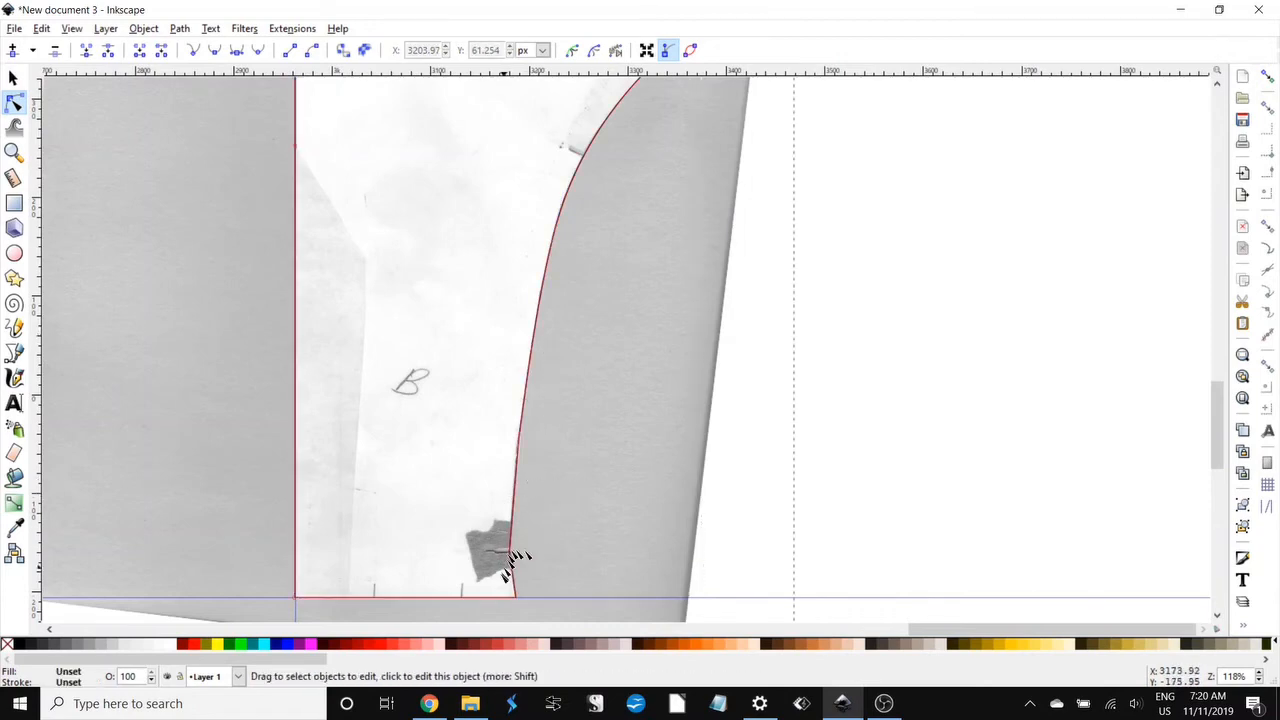
- Fit the side-seam segment just above the dark notch patch to the scanned edge by inserting a node, moving it onto the edge and deleting it
scroll(529, 603, "up", 1)
scroll(529, 603, "up", 2)
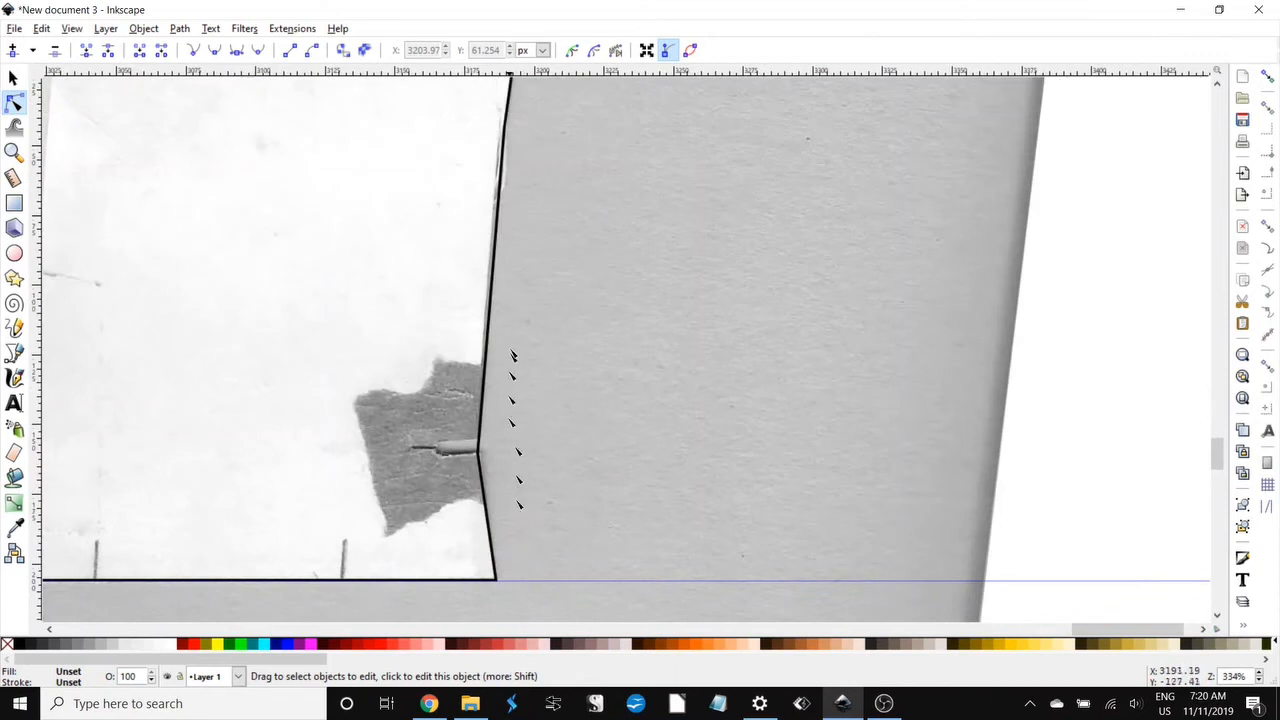
left_click(498, 217)
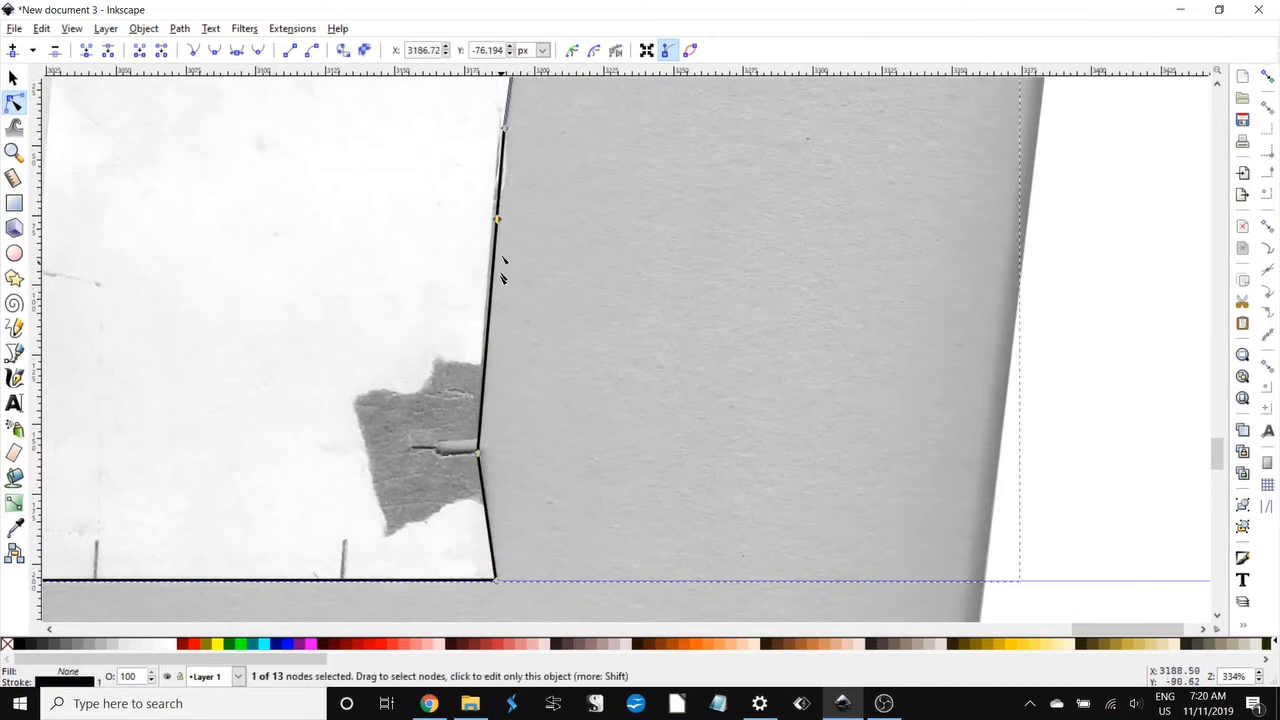
left_click_drag(498, 220, 488, 303)
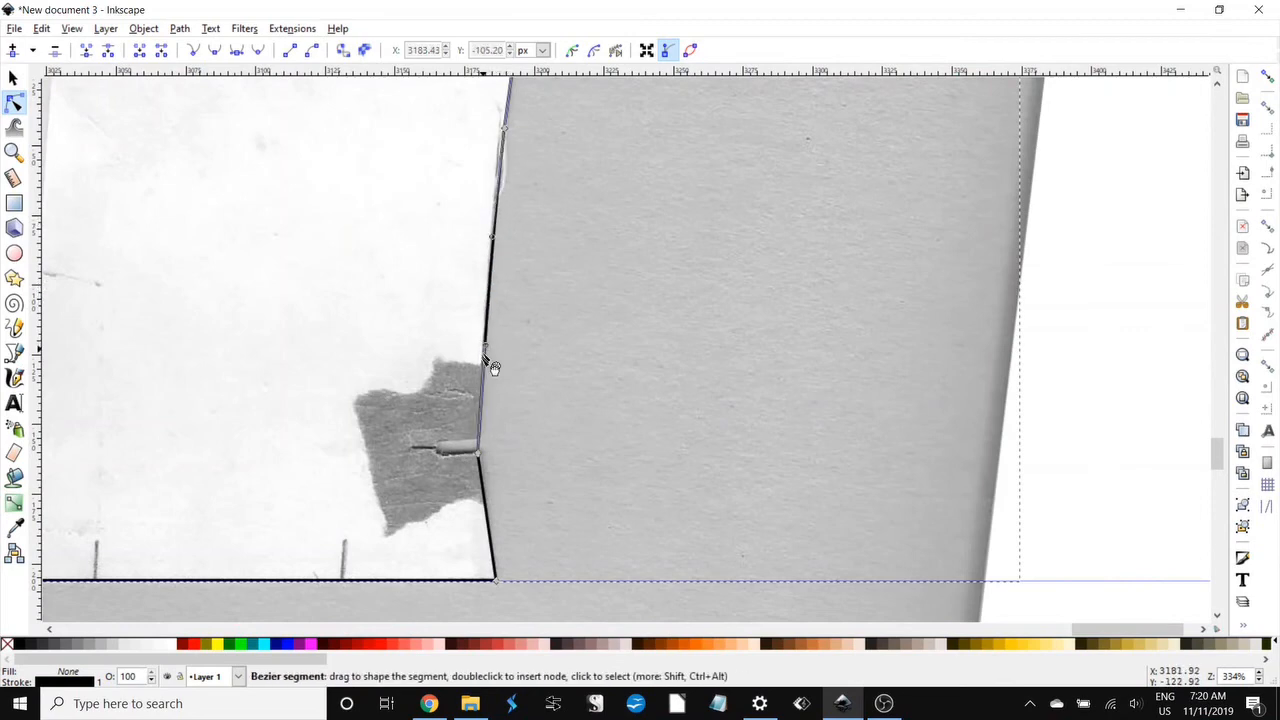
- Insert a node between the notch and the hem corner, delete the corner node at the notch to smooth the seam, and deselect the outline
left_click(491, 543)
double_click(489, 524)
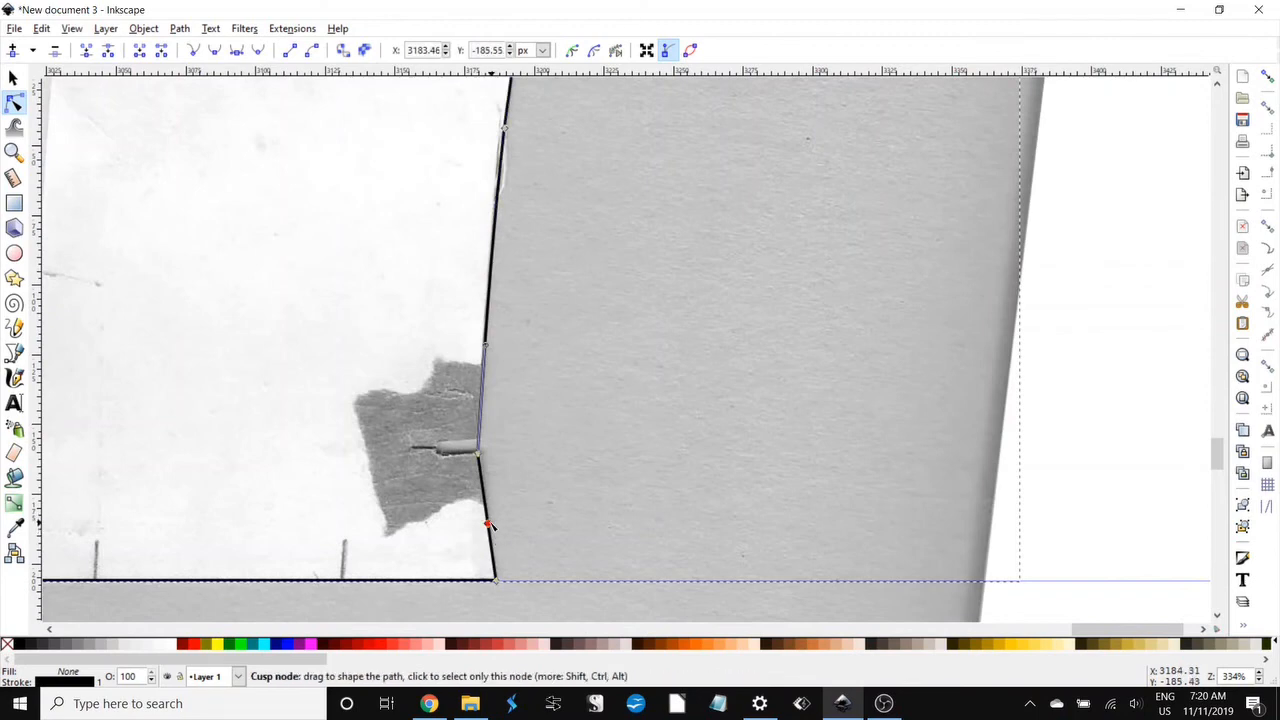
left_click(479, 452)
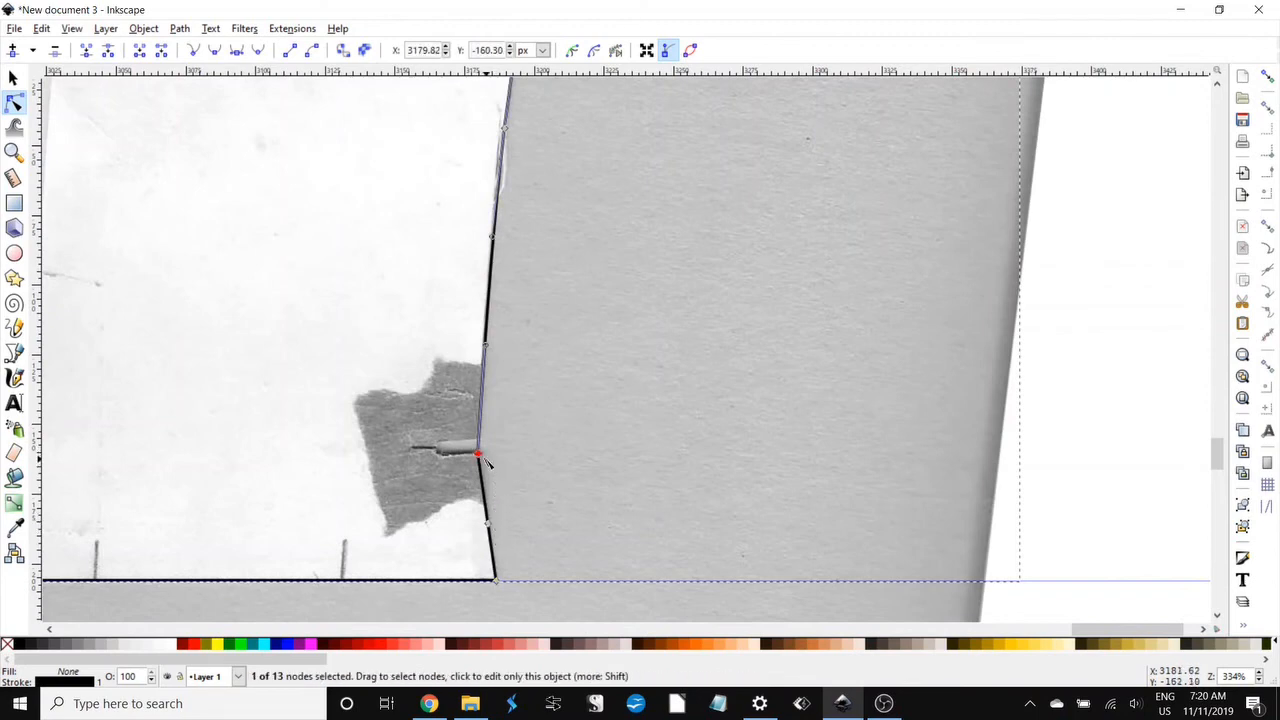
key("Delete")
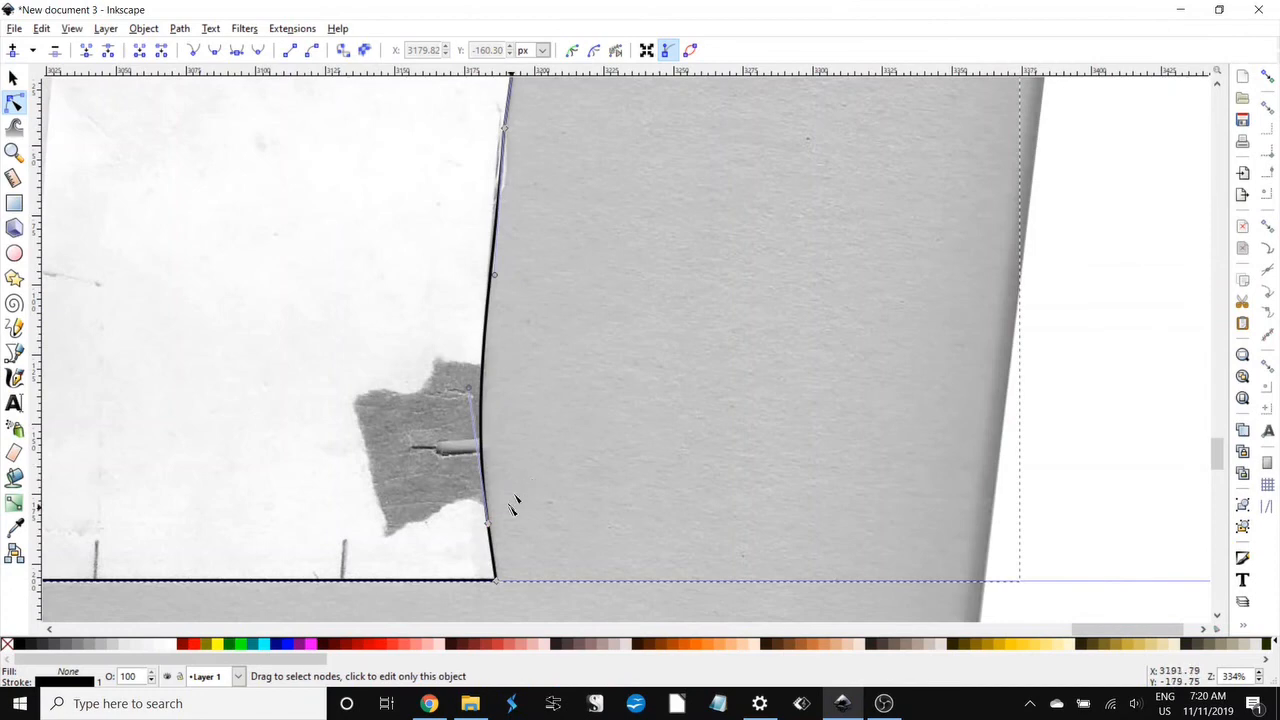
left_click_drag(512, 506, 903, 419)
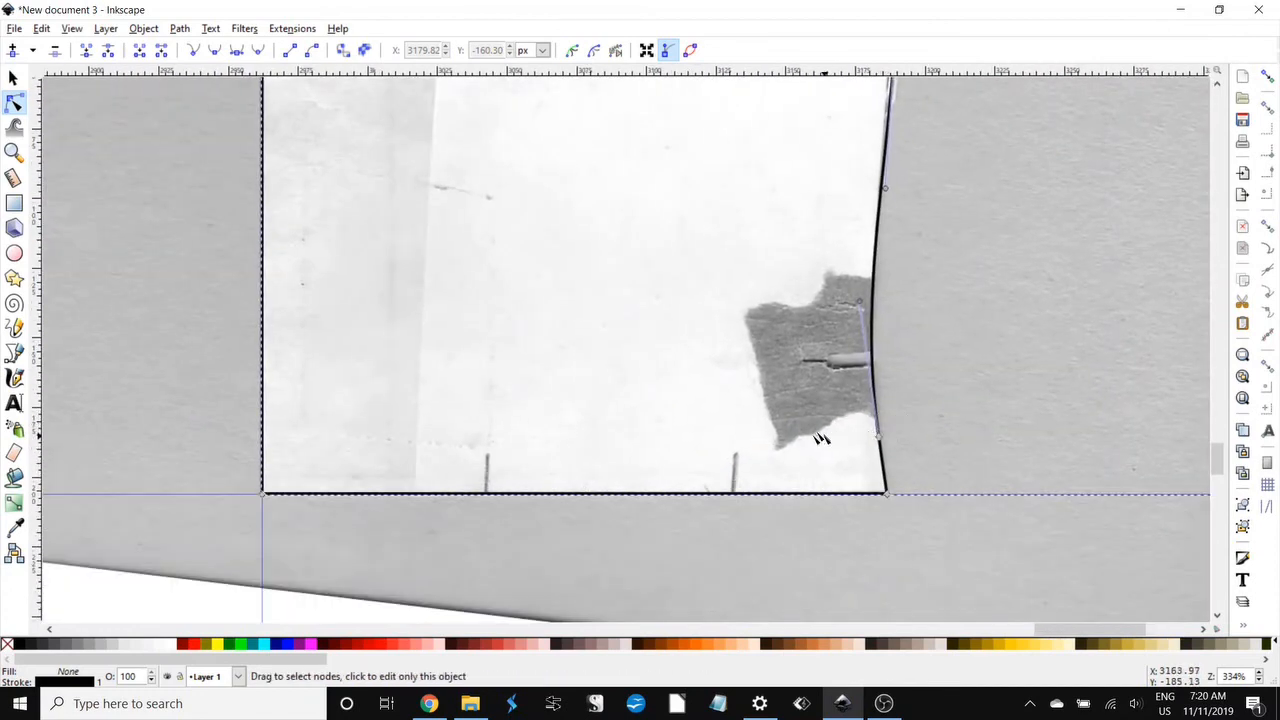
key("3")
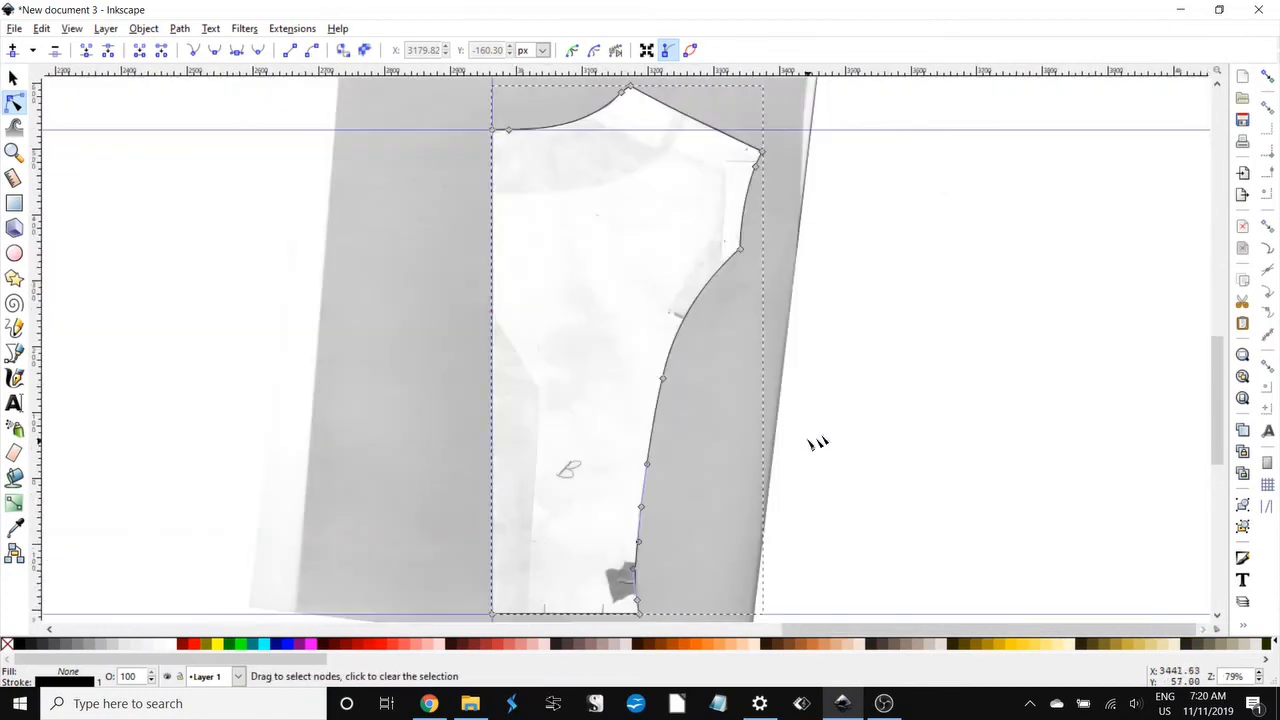
left_click(806, 423)
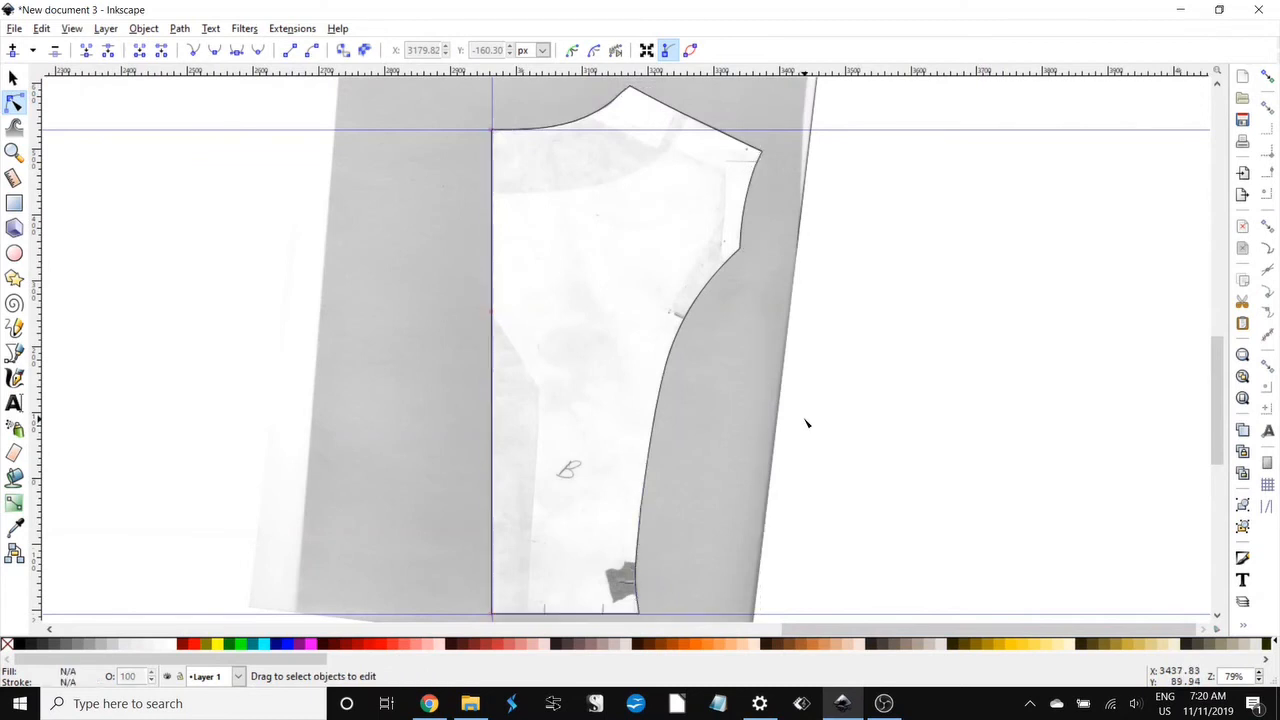
- Select the scanned pattern image behind the outline and delete it
left_click(13, 78)
left_click(398, 229)
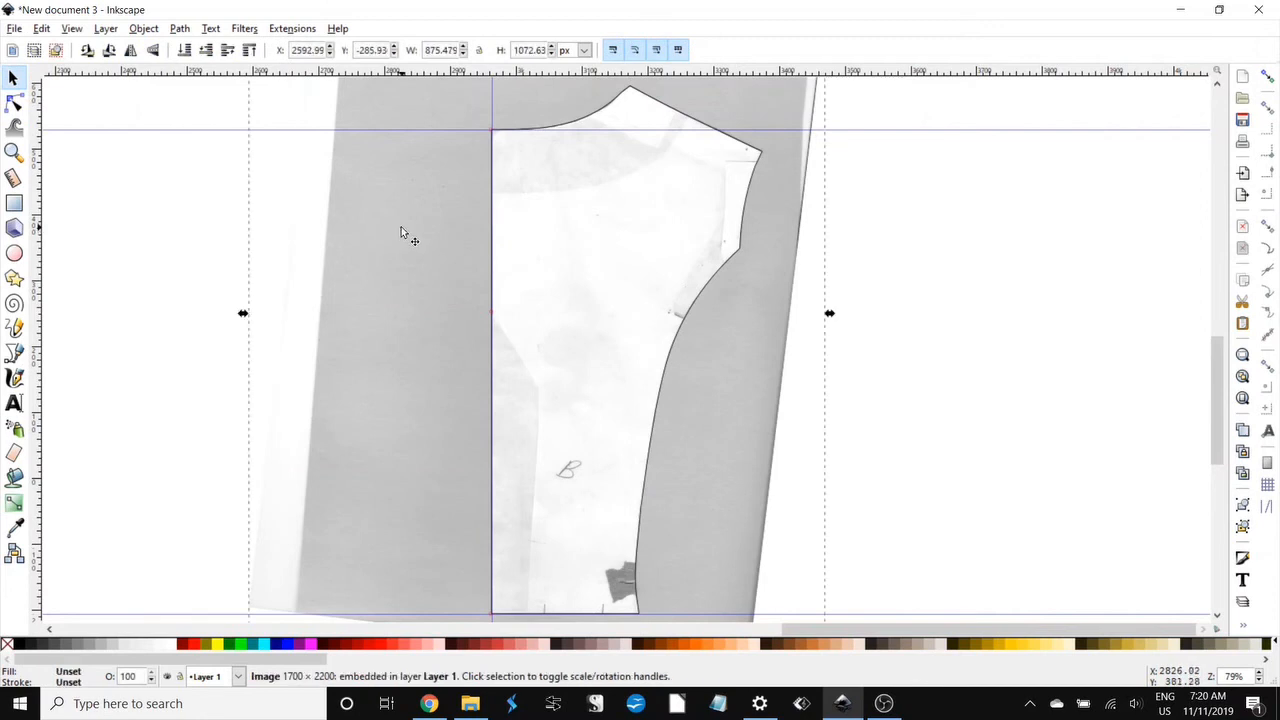
key("Delete")
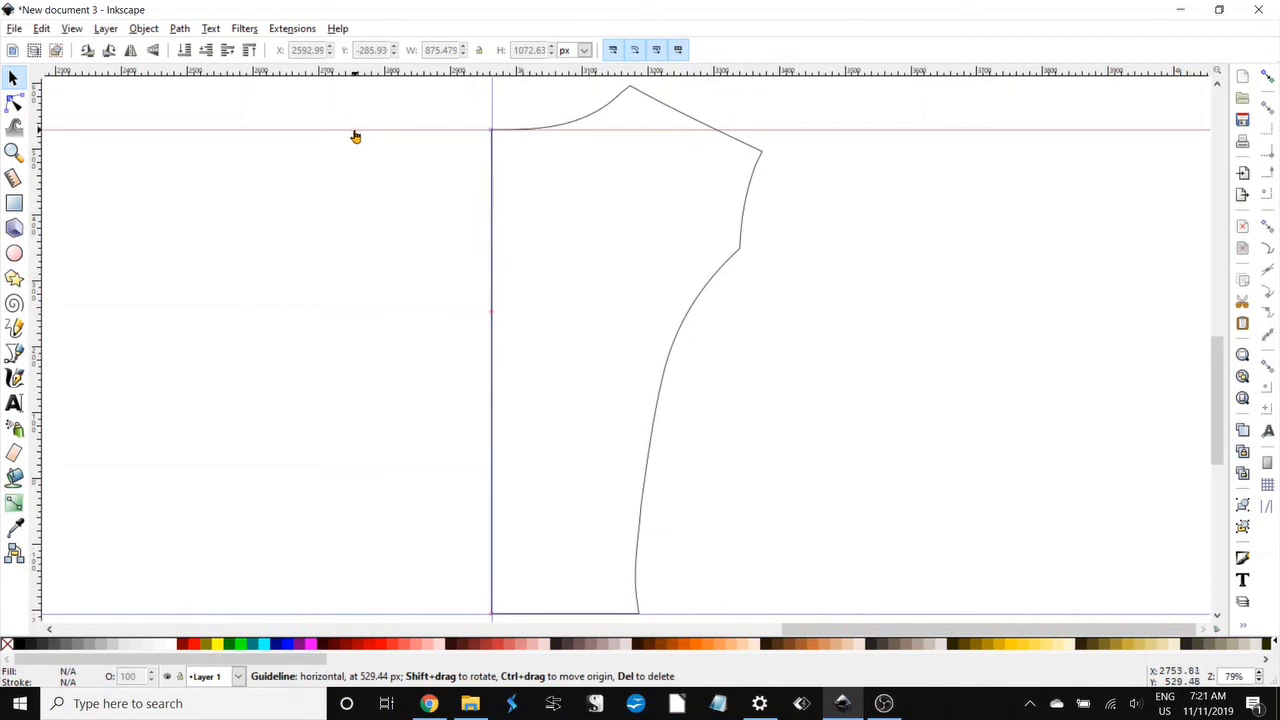
- Delete the neckline's horizontal guide, the vertical center guide and the hem's horizontal guide, leaving the whole outline in view
key("Delete")
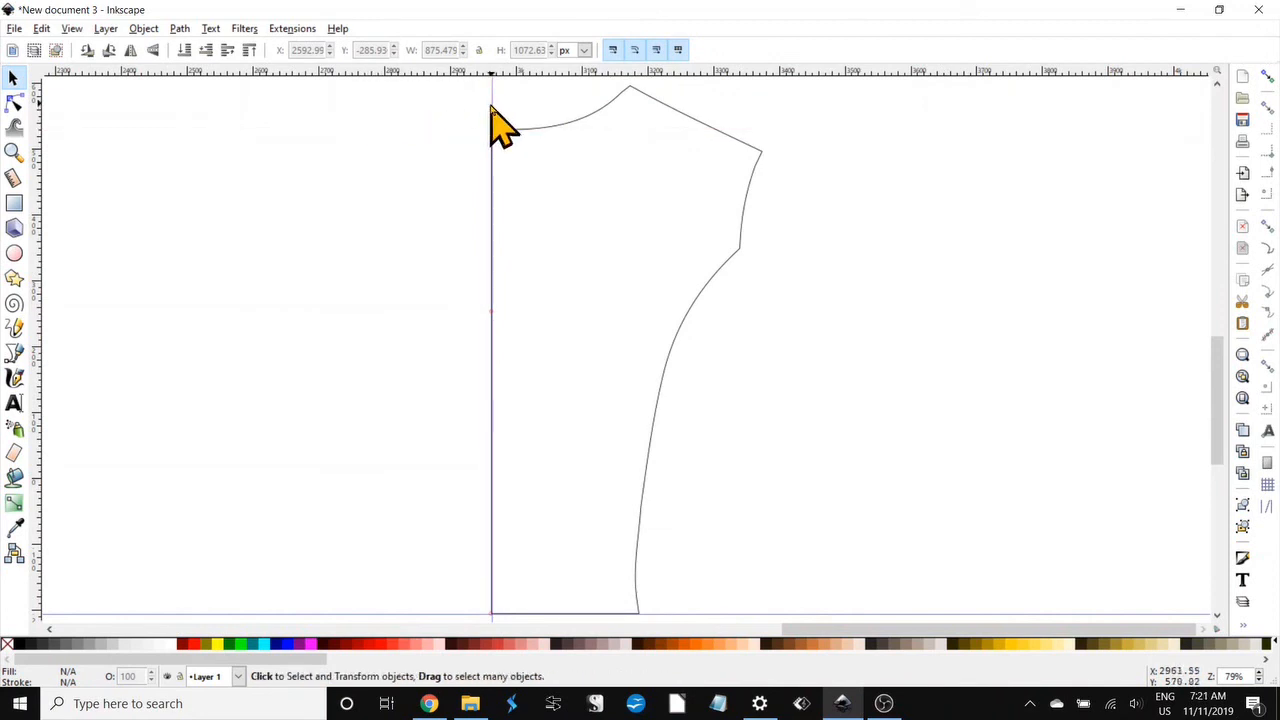
key("Delete")
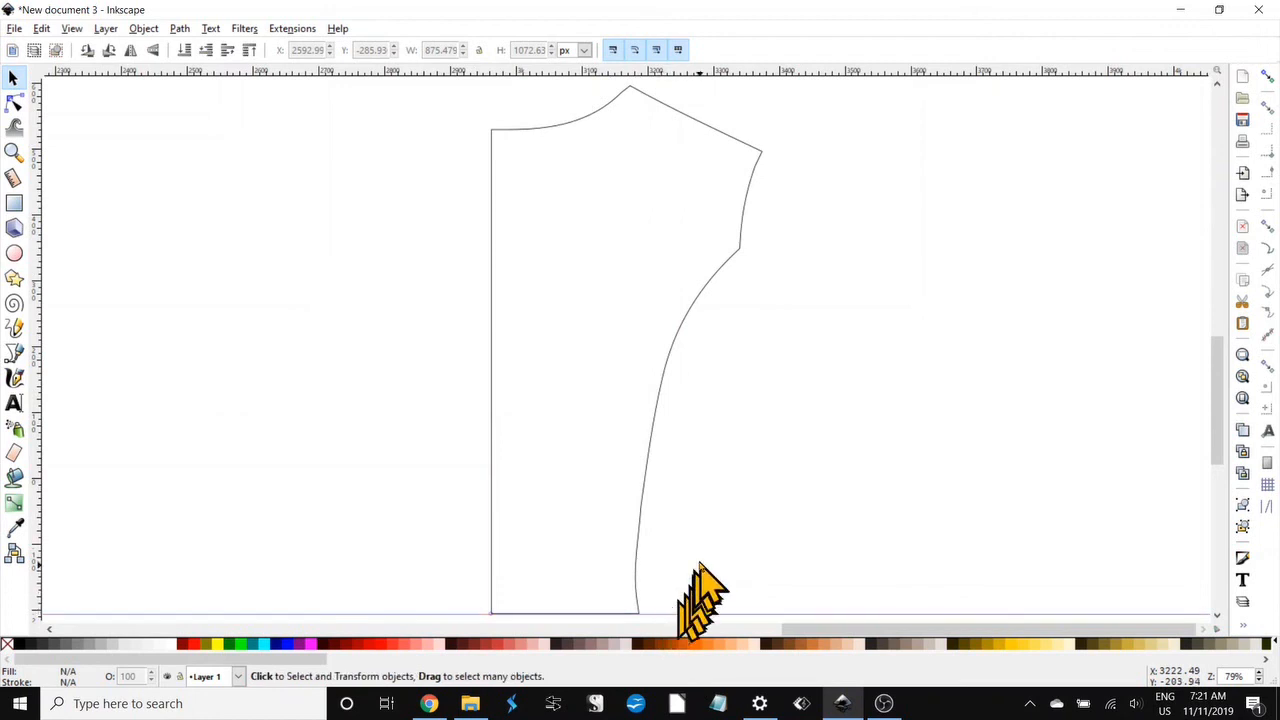
scroll(690, 600, "down", 4)
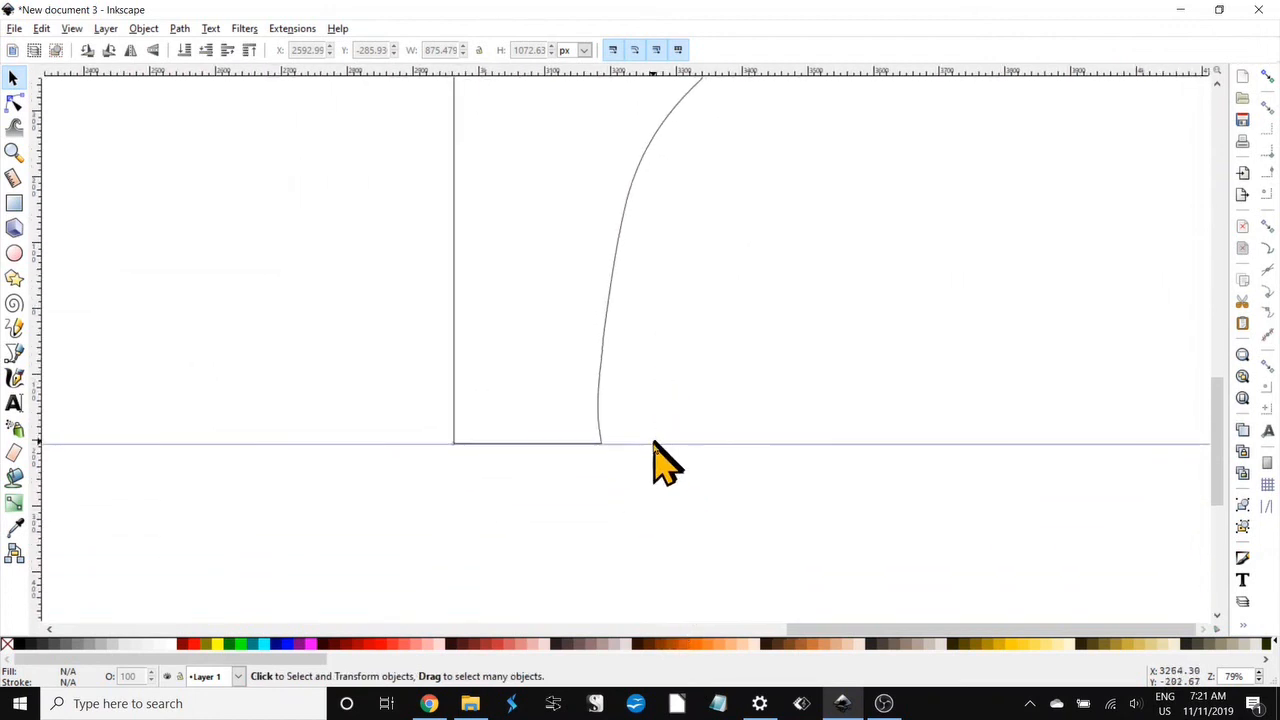
key("Delete")
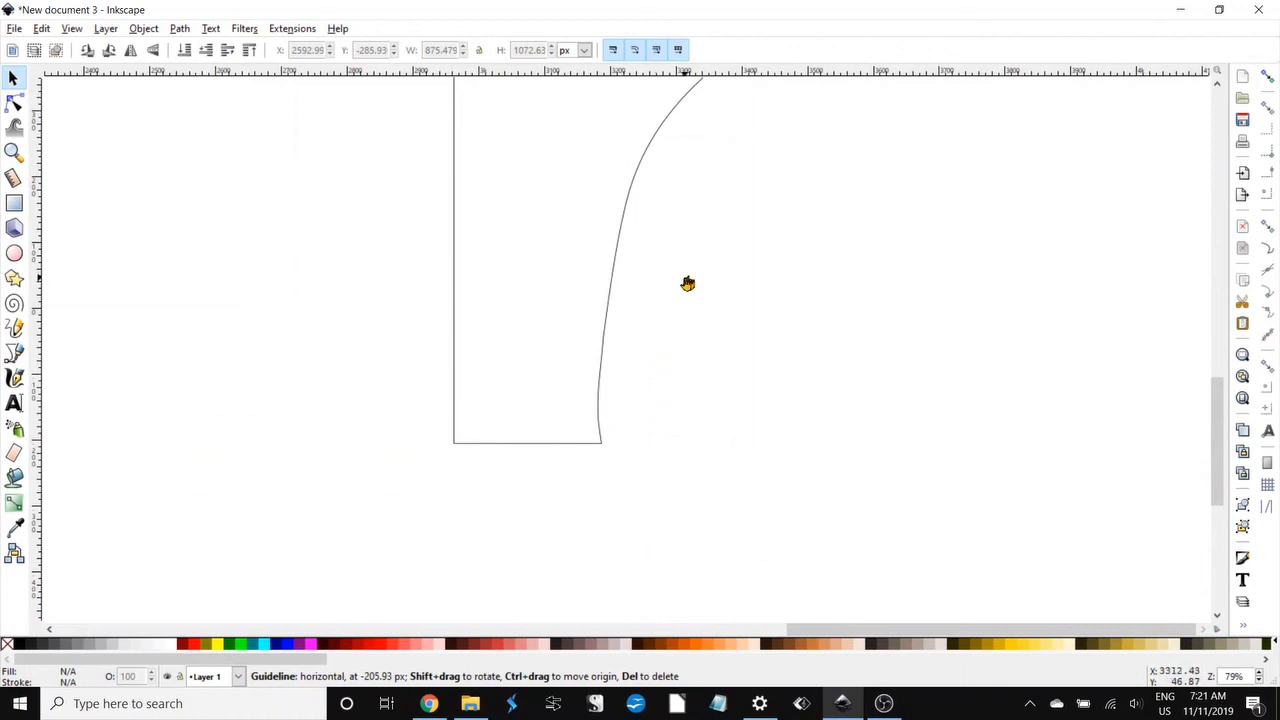
scroll(712, 366, "down", 1)
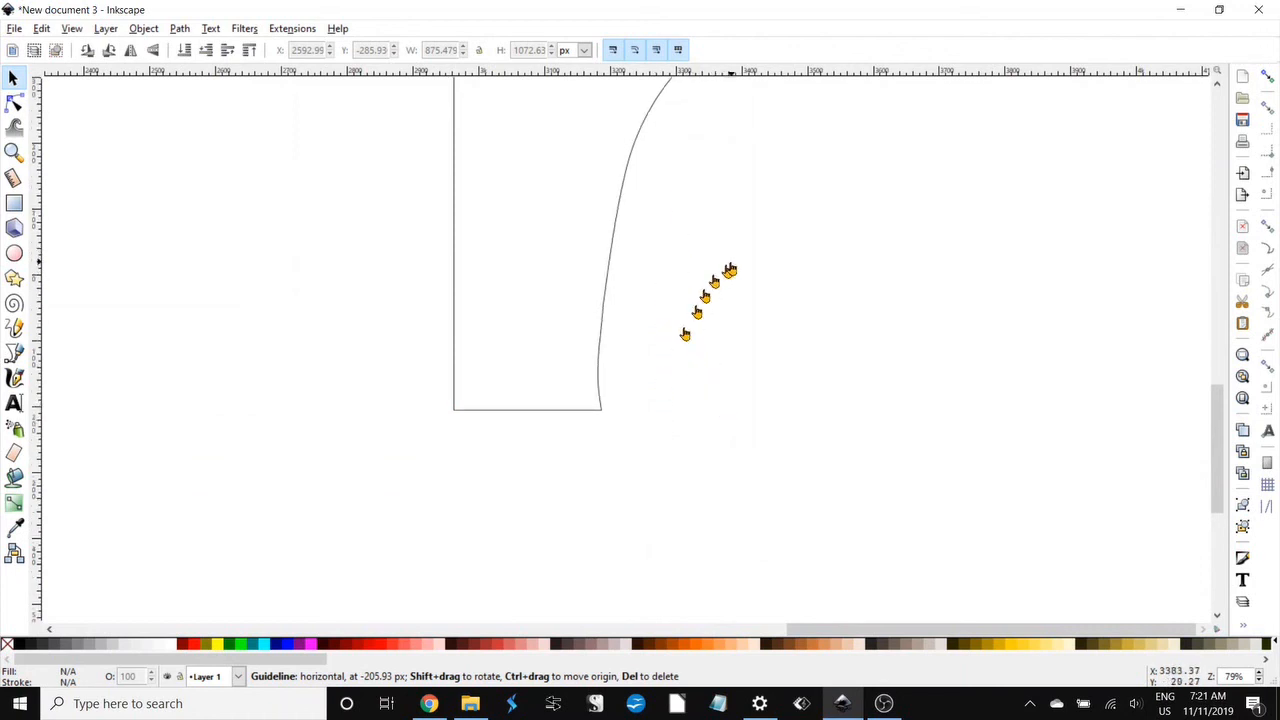
mouse_move(732, 270)
left_mouse_down()
mouse_move(710, 406)
mouse_move(715, 470)
left_mouse_up()
key("minus")
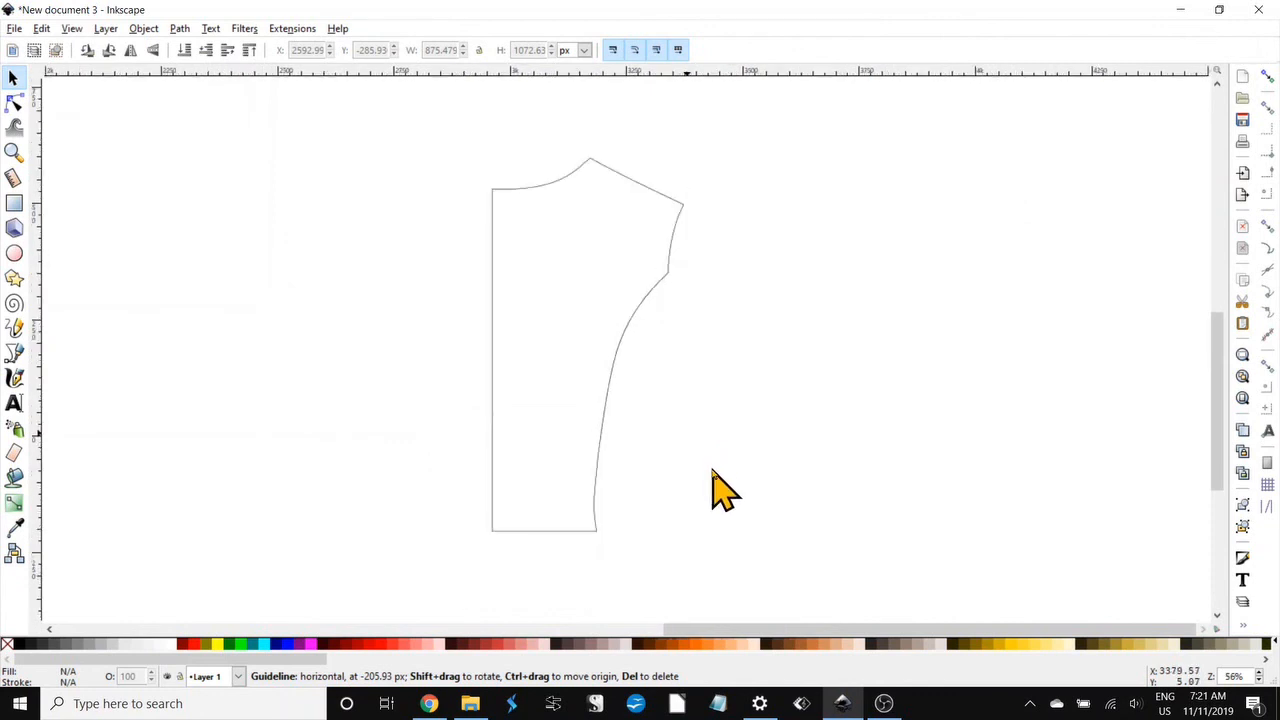